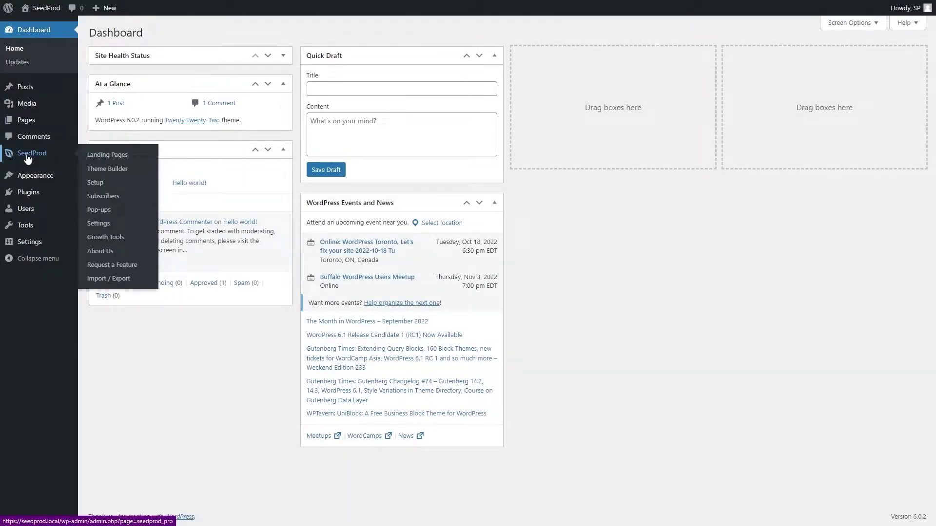
Import the Natural Forces Theme kit from Theme Template Kits sorted by Popular
click(113, 173)
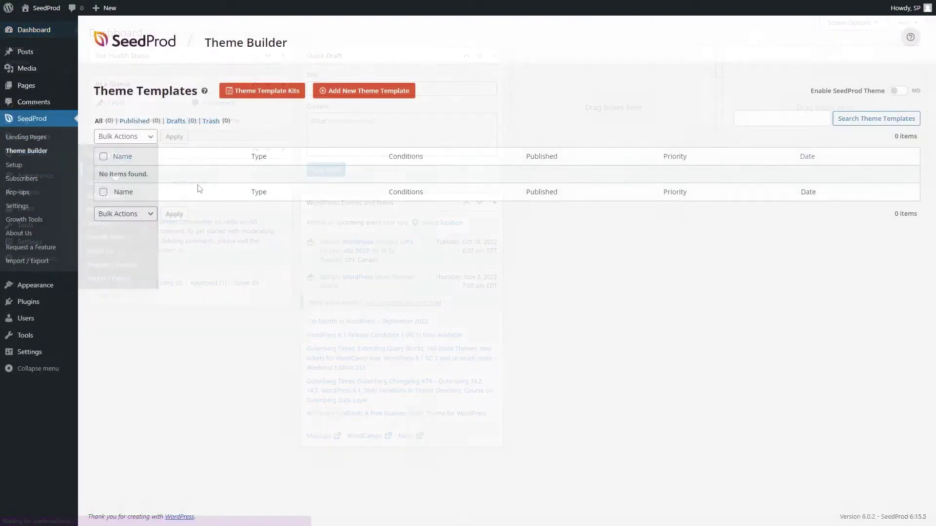
click(266, 93)
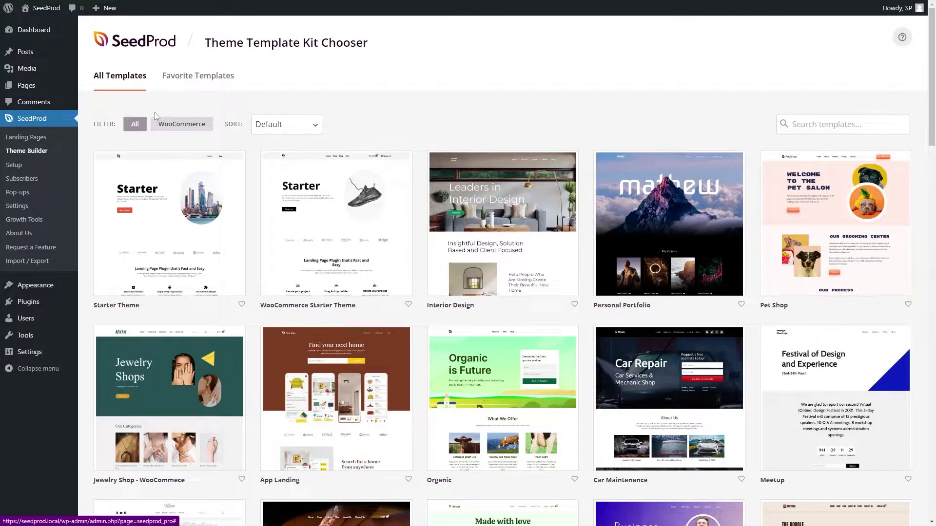
click(316, 128)
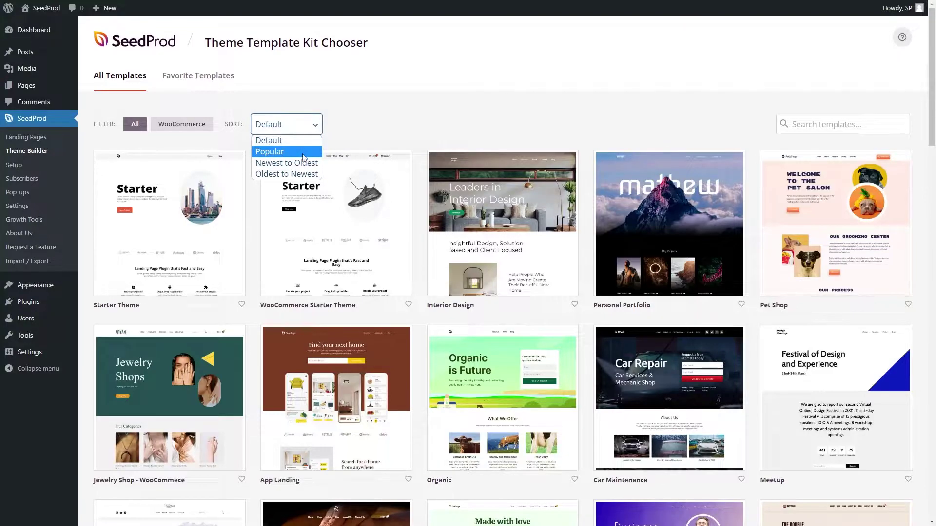
click(273, 152)
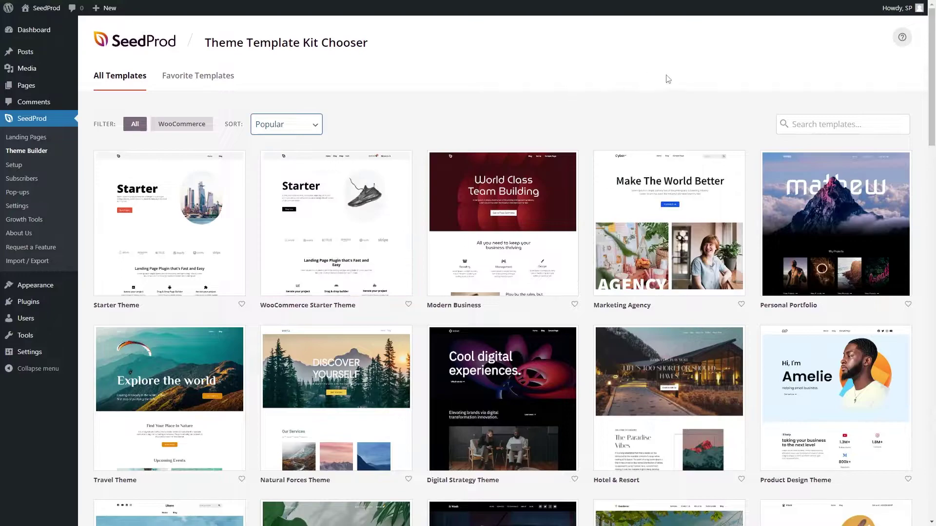
scroll(665, 80, down, 3)
scroll(535, 37, up, 2)
mouse_move(336, 399)
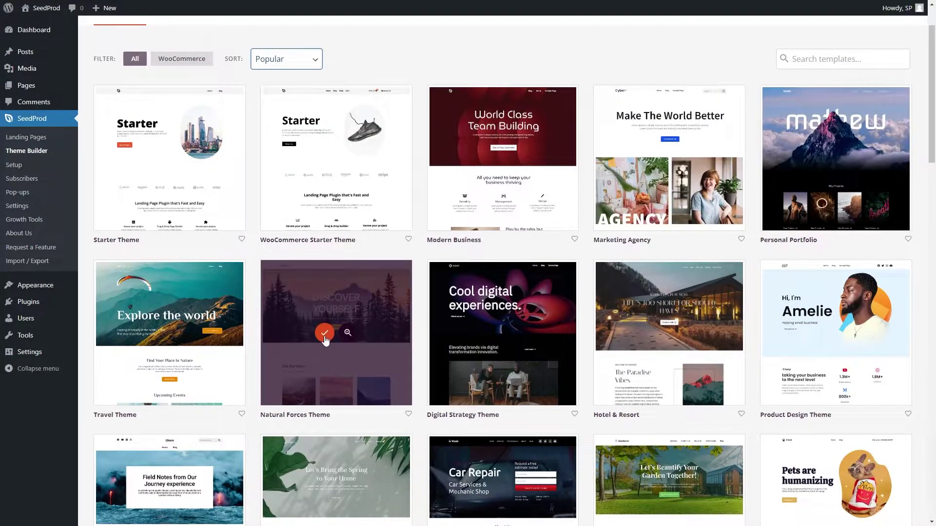
click(324, 334)
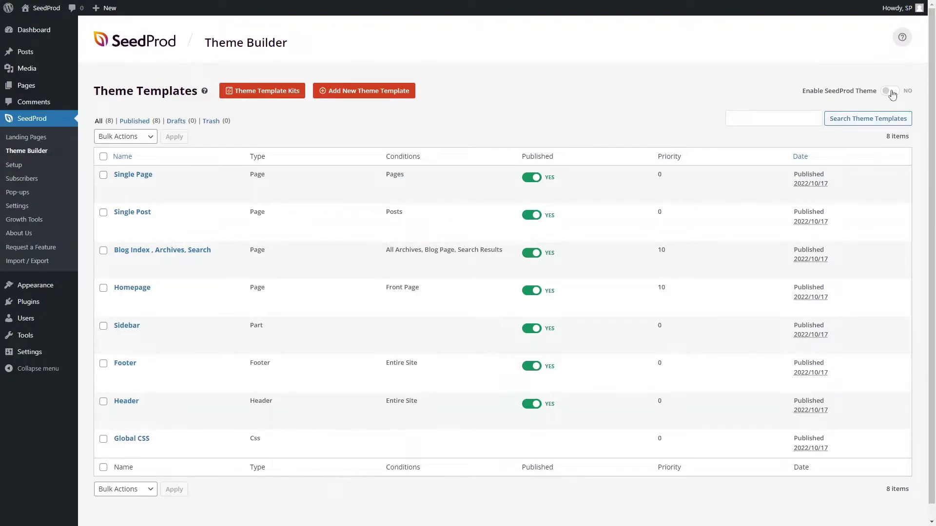
Enable the SeedProd theme and accept creating static Home and Blog pages
click(889, 92)
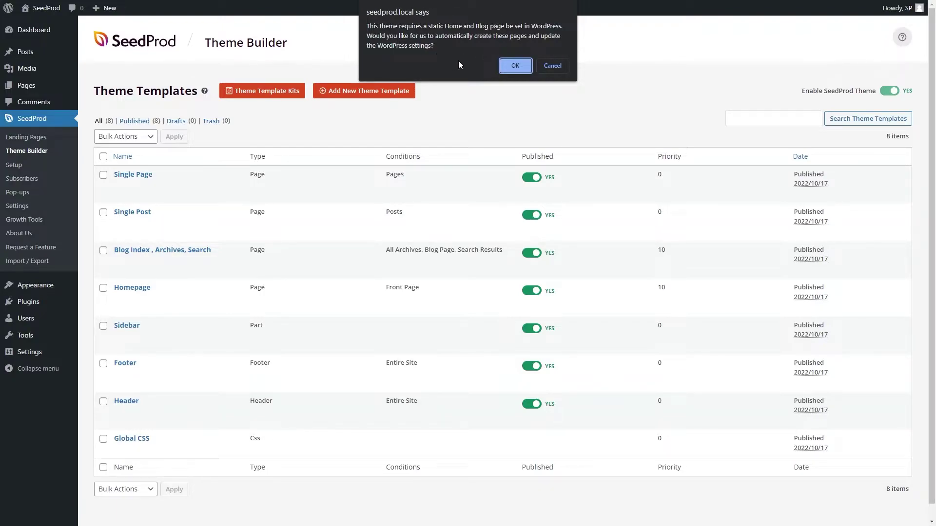
click(514, 65)
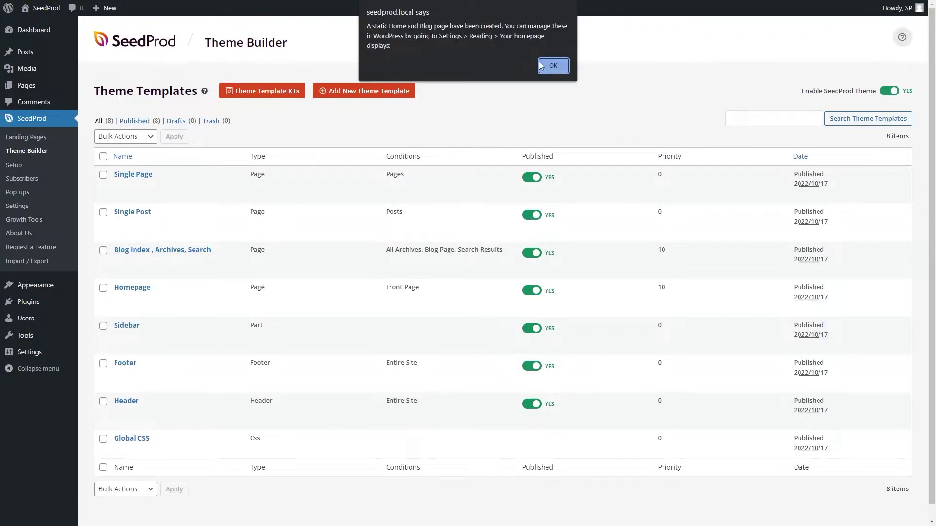
click(551, 65)
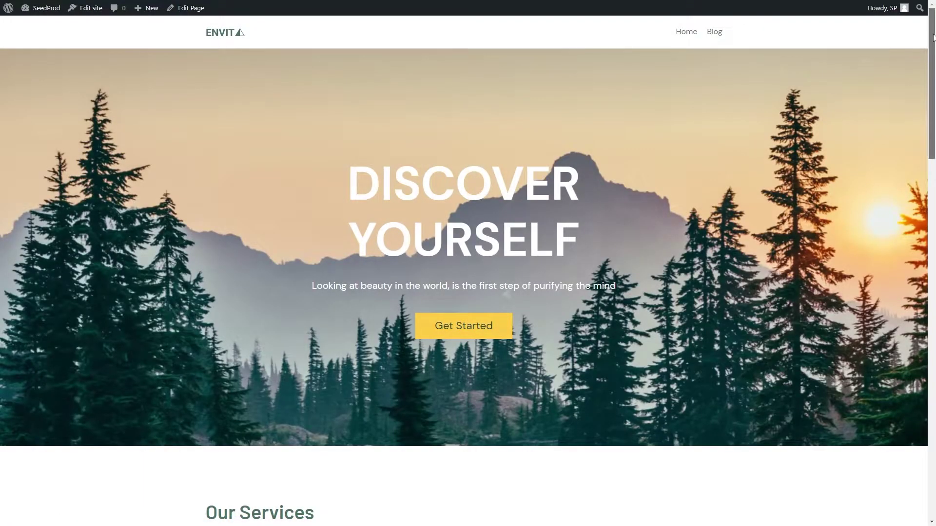
scroll(933, 37, down, 2)
scroll(933, 36, down, 3)
scroll(933, 36, down, 2)
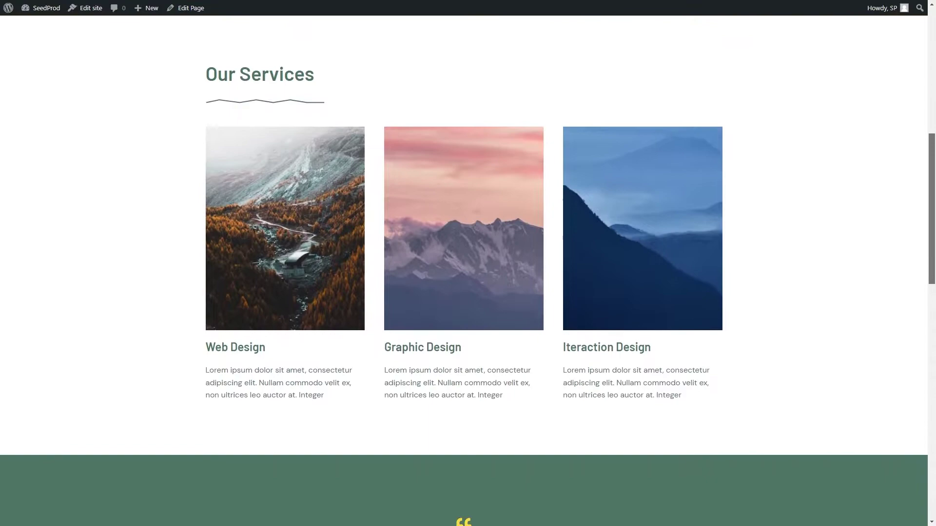
scroll(933, 37, down, 3)
scroll(397, 216, down, 4)
scroll(398, 215, down, 2)
scroll(397, 215, up, 1)
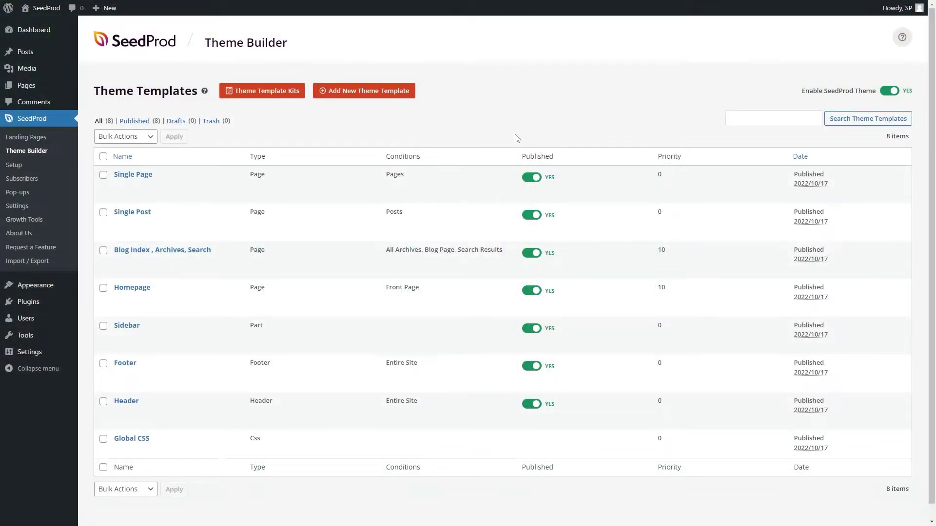
mouse_move(132, 293)
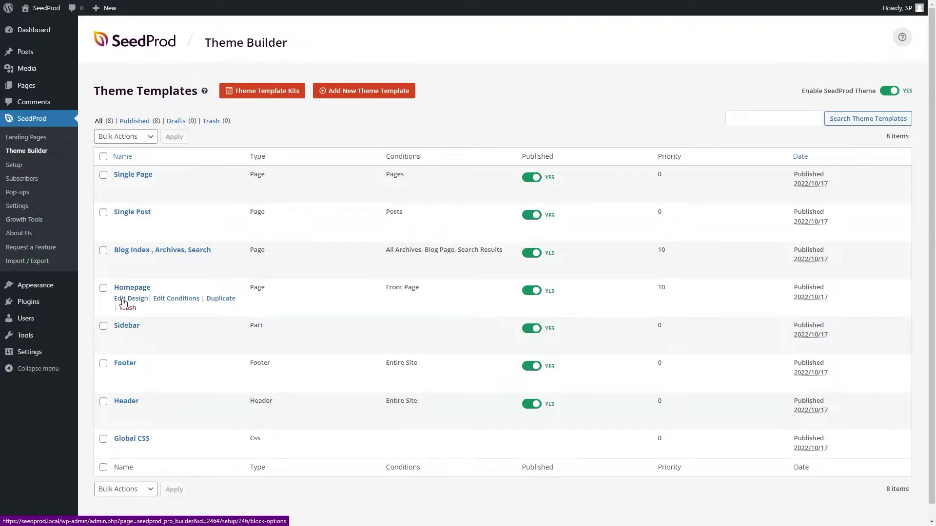
Edit the Homepage design and drag a Divider block below the About us heading
click(123, 300)
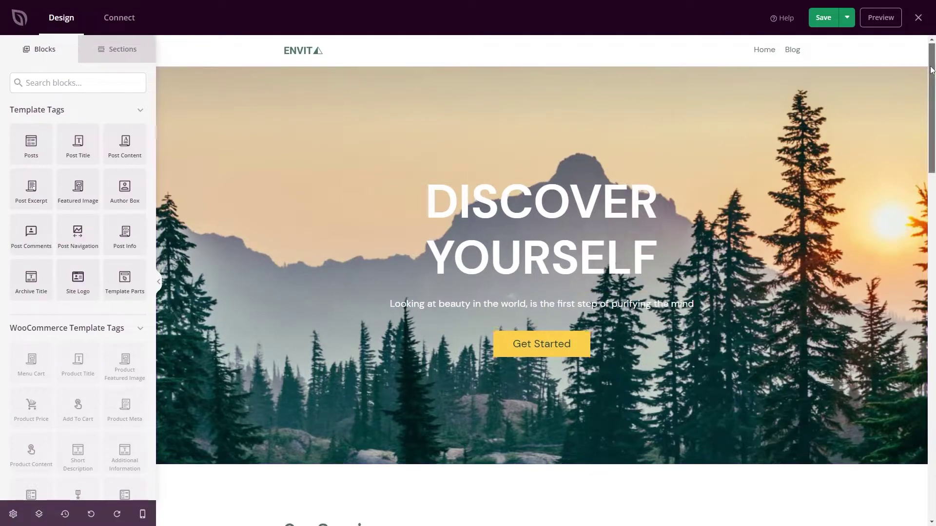
drag(932, 85, 932, 347)
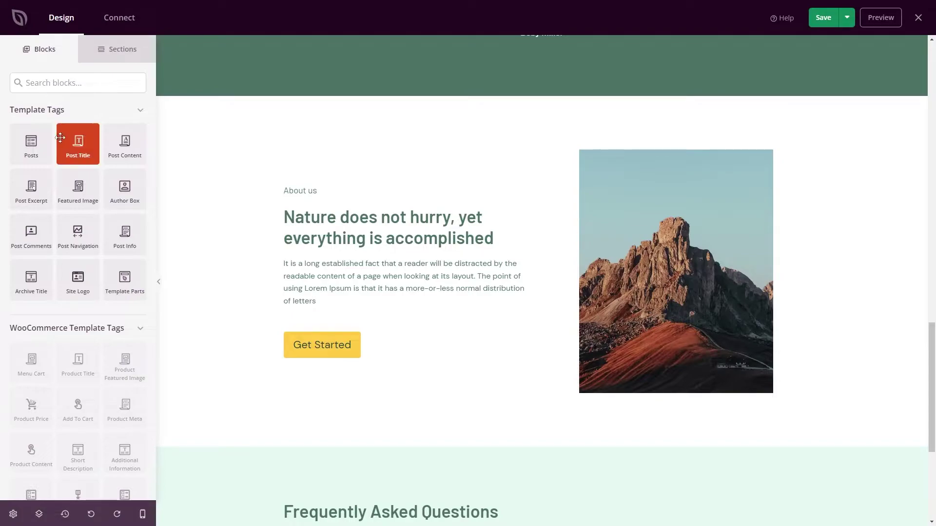
scroll(78, 146, down, 2)
scroll(77, 246, down, 5)
scroll(79, 199, down, 2)
scroll(79, 199, down, 2)
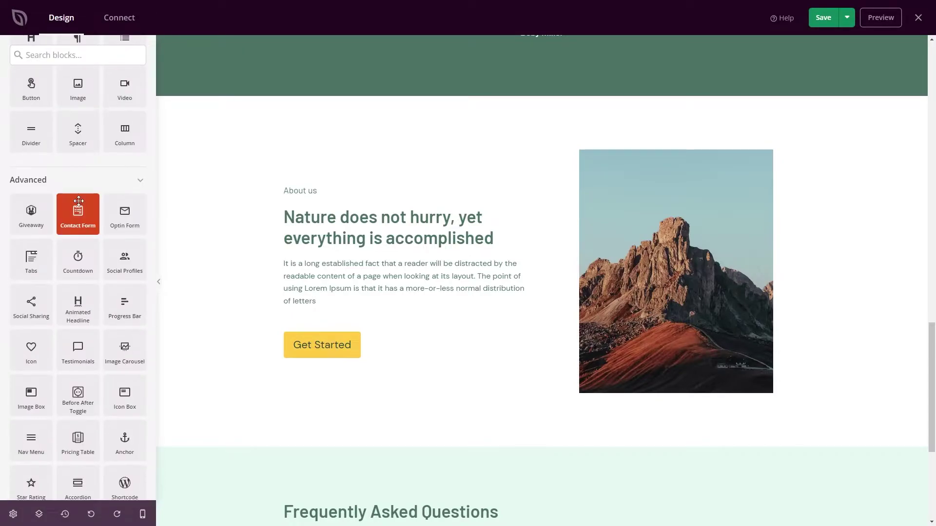
scroll(77, 208, up, 1)
scroll(78, 176, up, 2)
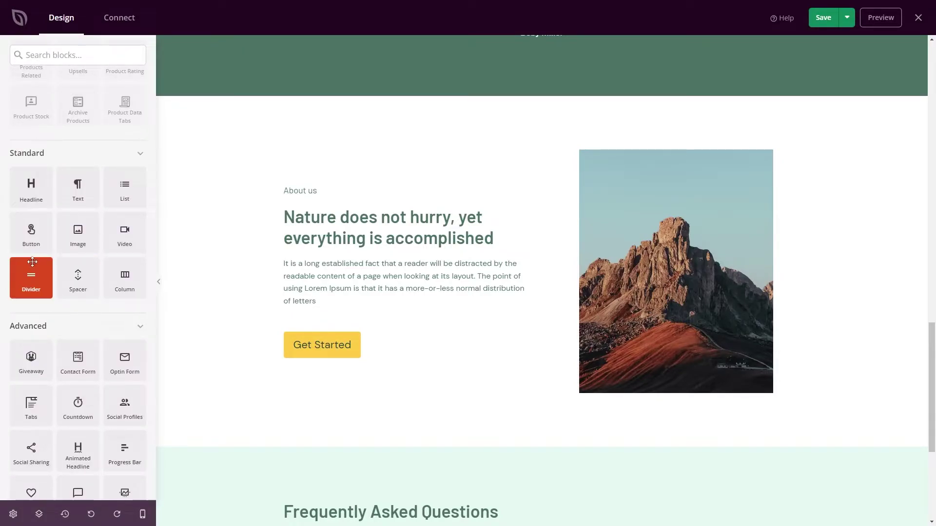
scroll(69, 266, up, 3)
scroll(74, 267, up, 4)
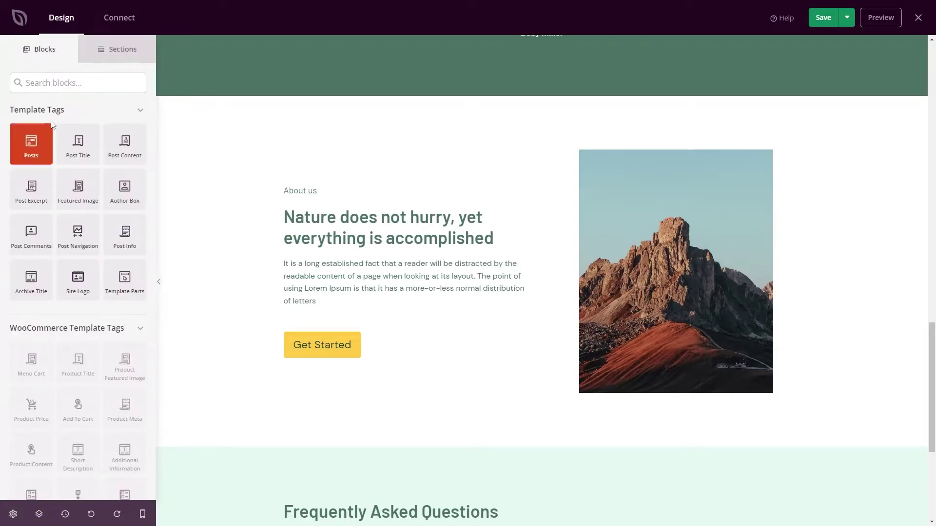
click(59, 85)
text(Divi)
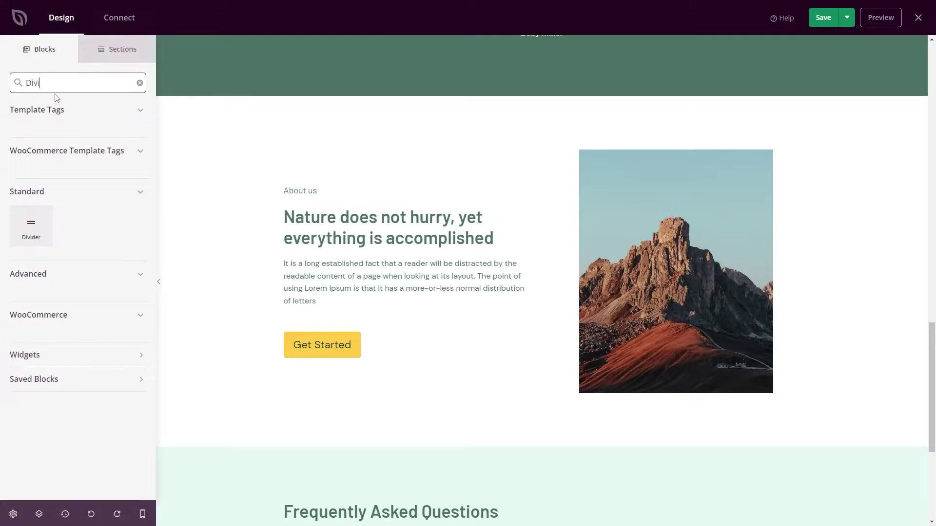
click(32, 229)
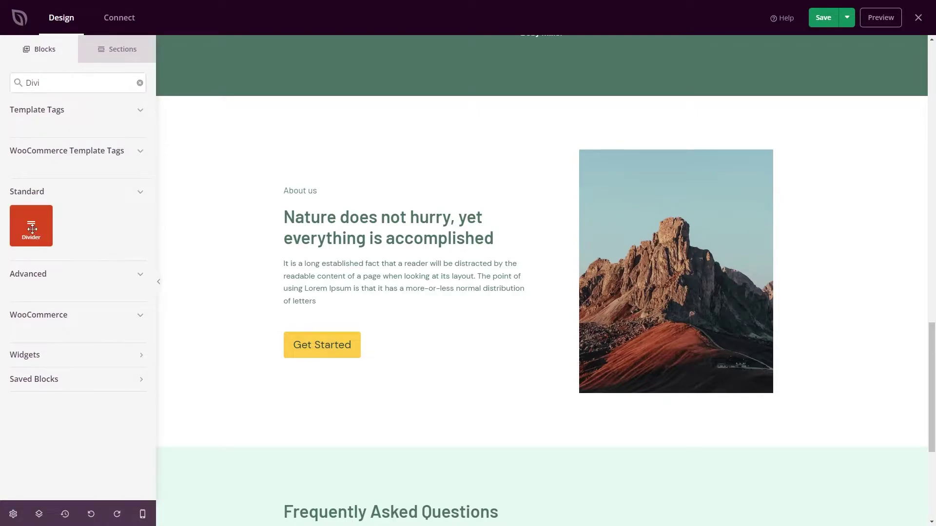
drag(227, 254, 375, 257)
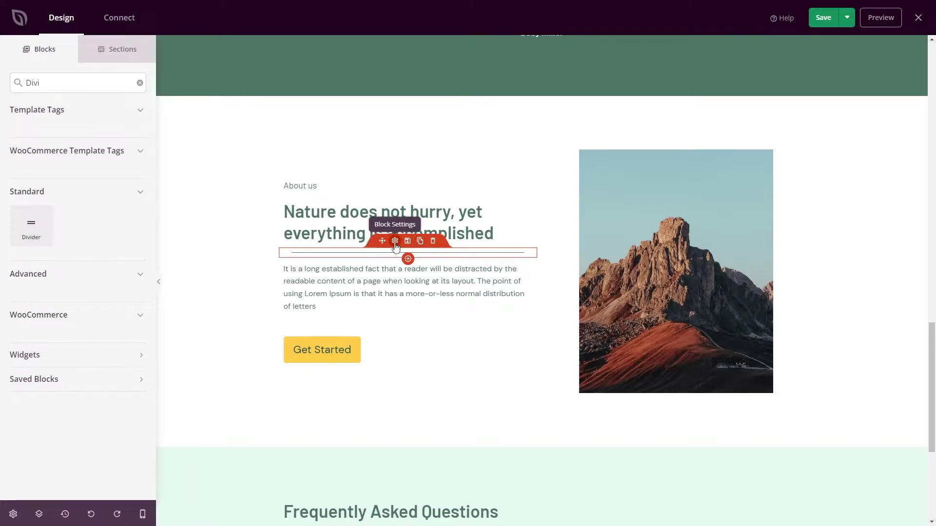
Keep the divider line solid, make it grey and stretch it to full width
click(396, 243)
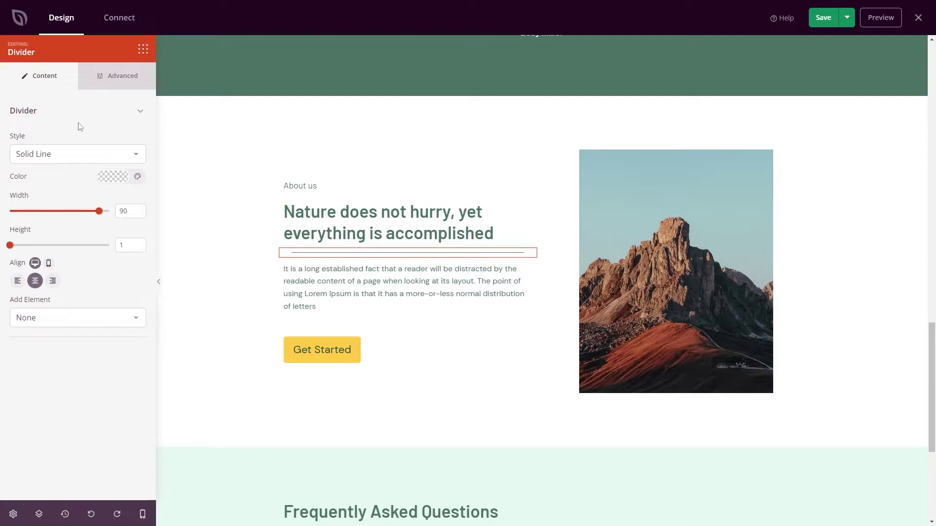
click(86, 158)
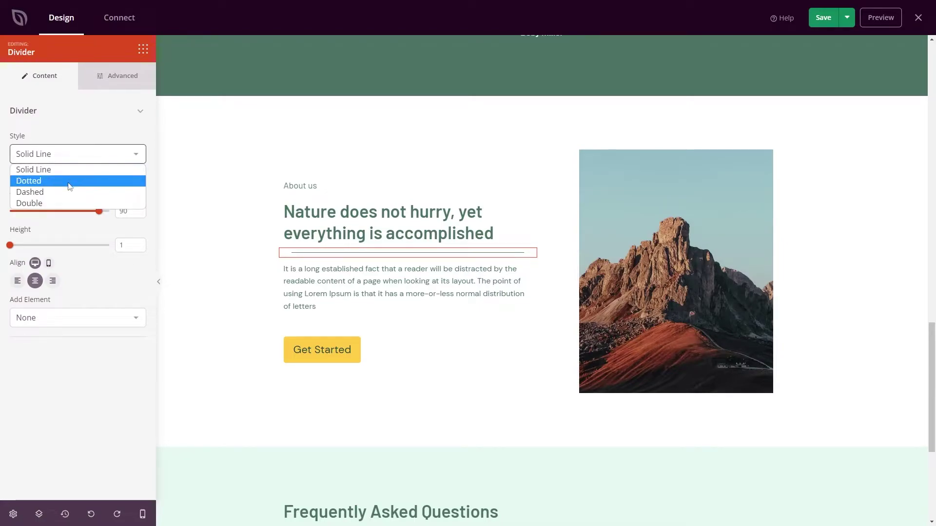
click(46, 177)
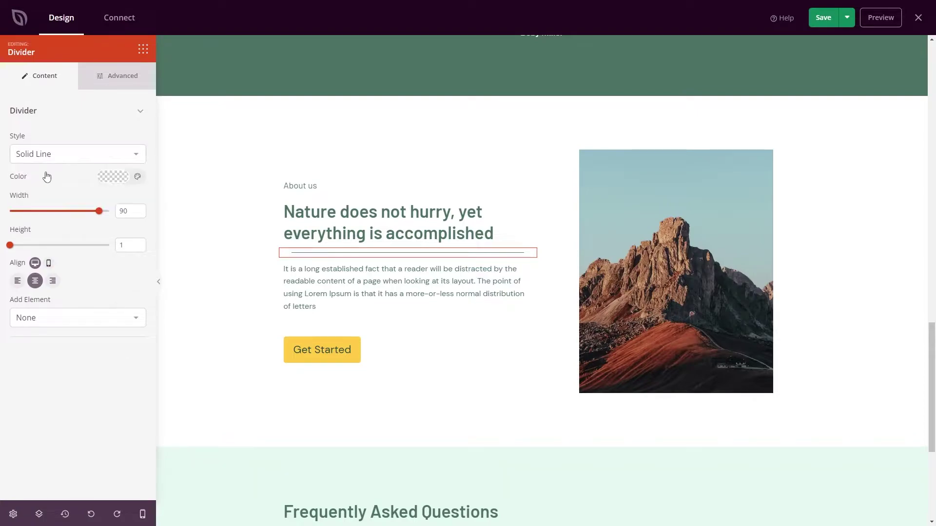
click(102, 184)
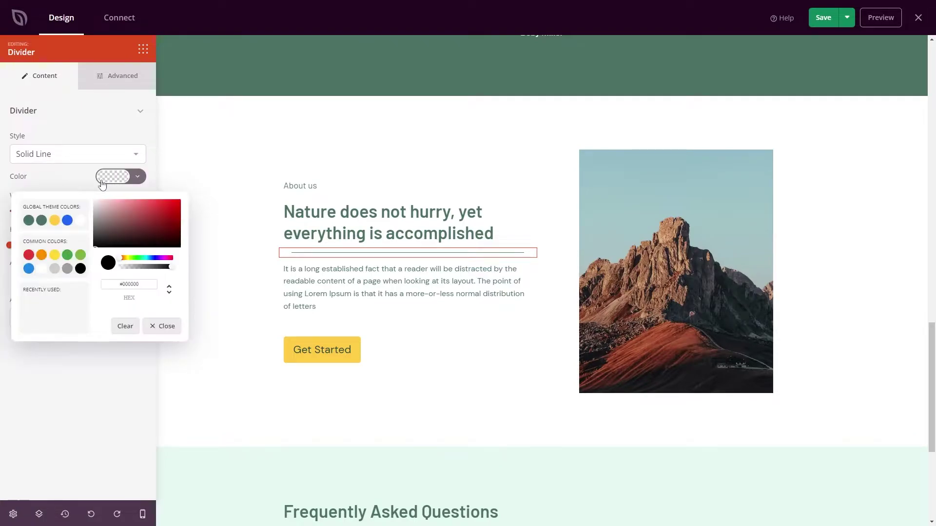
mouse_move(103, 232)
mouse_down()
mouse_move(86, 217)
mouse_move(19, 217)
mouse_move(111, 218)
mouse_up()
key(Escape)
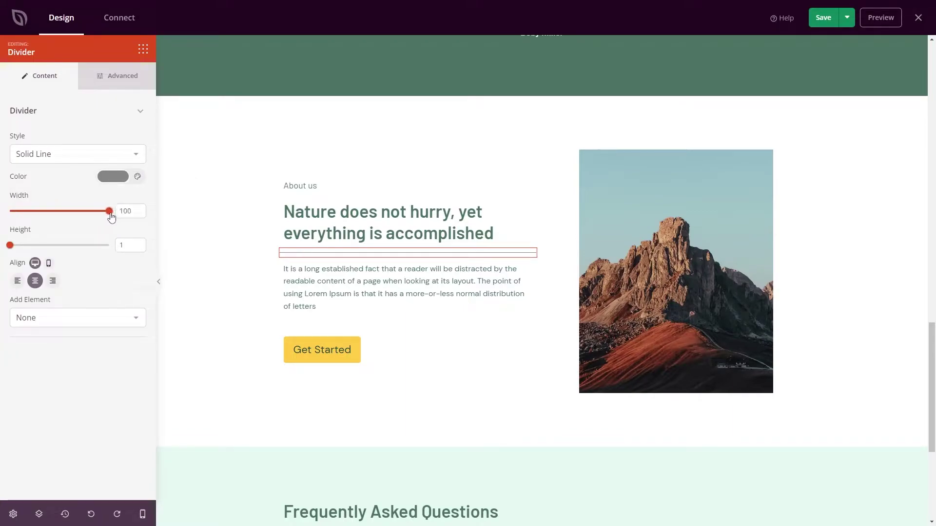
mouse_move(11, 245)
mouse_down()
mouse_move(110, 249)
mouse_move(10, 247)
mouse_up()
Check the mobile alignment, then add a Text element inside the divider
click(49, 263)
click(35, 264)
click(127, 320)
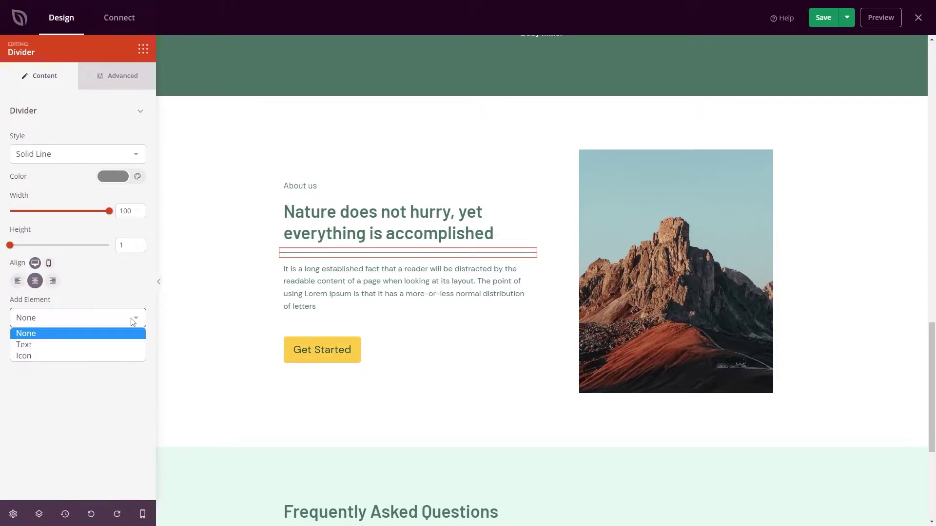
click(43, 345)
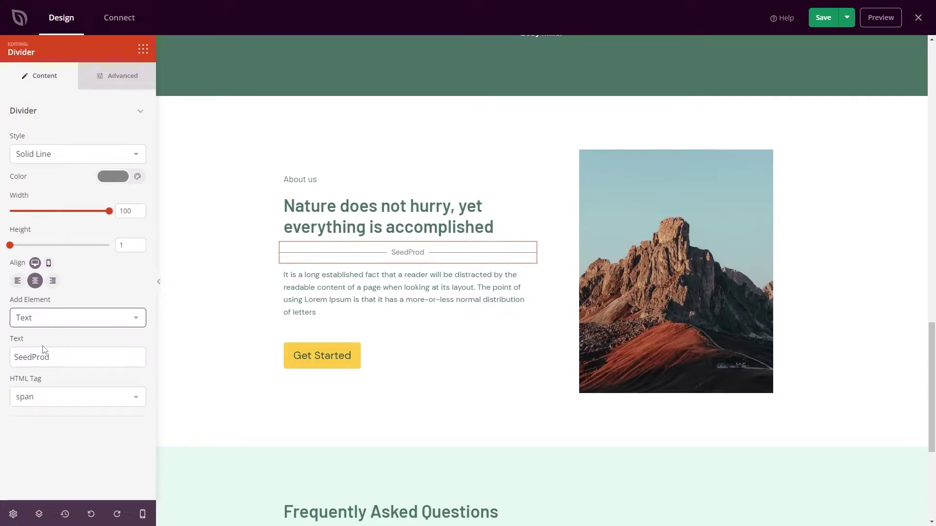
mouse_move(475, 253)
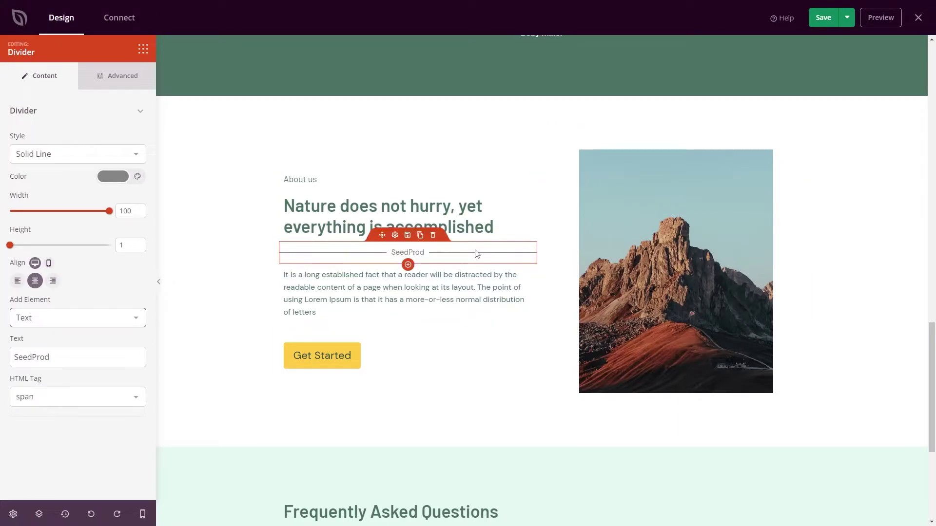
Relabel the divider 'Nature is Beautiful', keeping span as its HTML tag
double_click(108, 357)
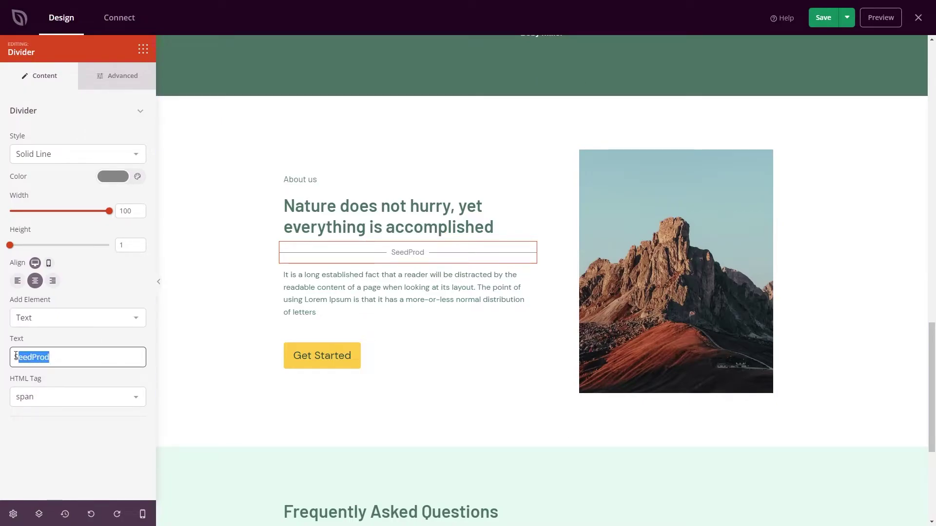
text(Nature is Beautiful)
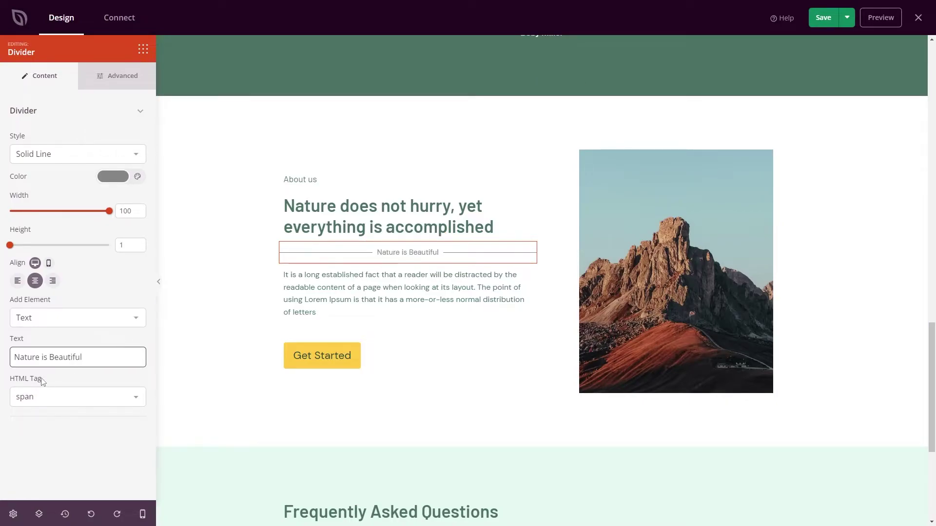
click(137, 401)
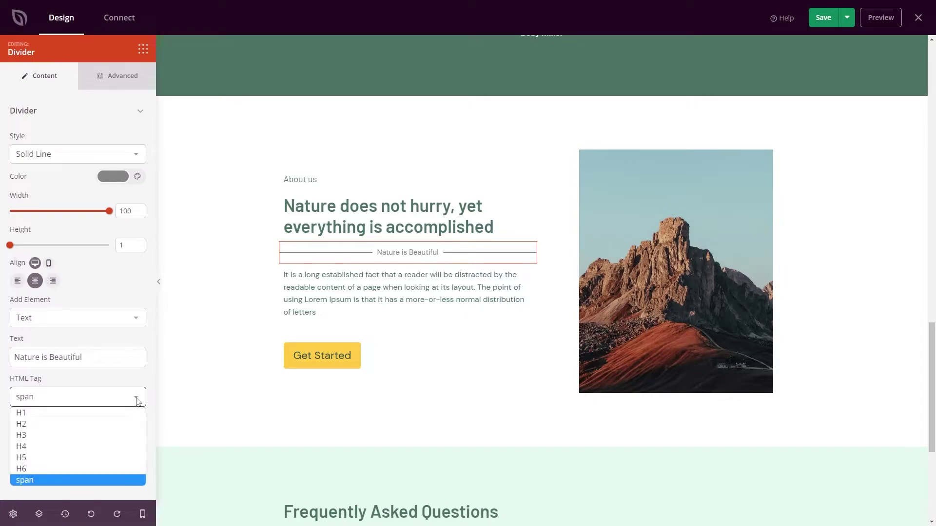
click(137, 401)
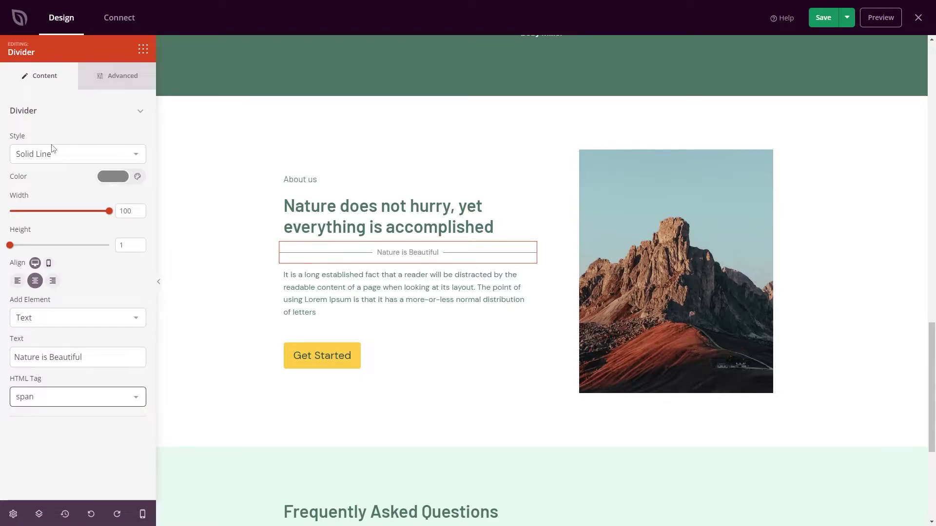
Set the divider style to Double with height 4, after trying Dotted and Dashed
click(128, 157)
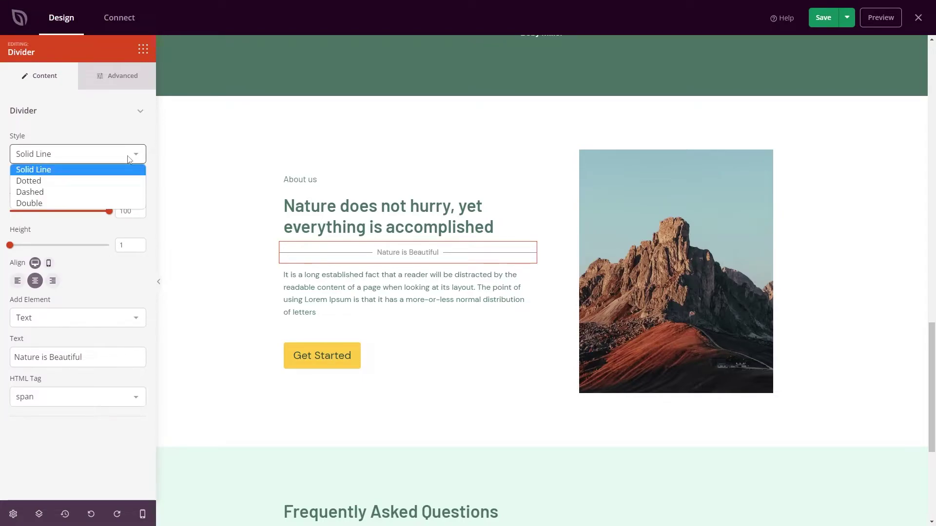
click(52, 186)
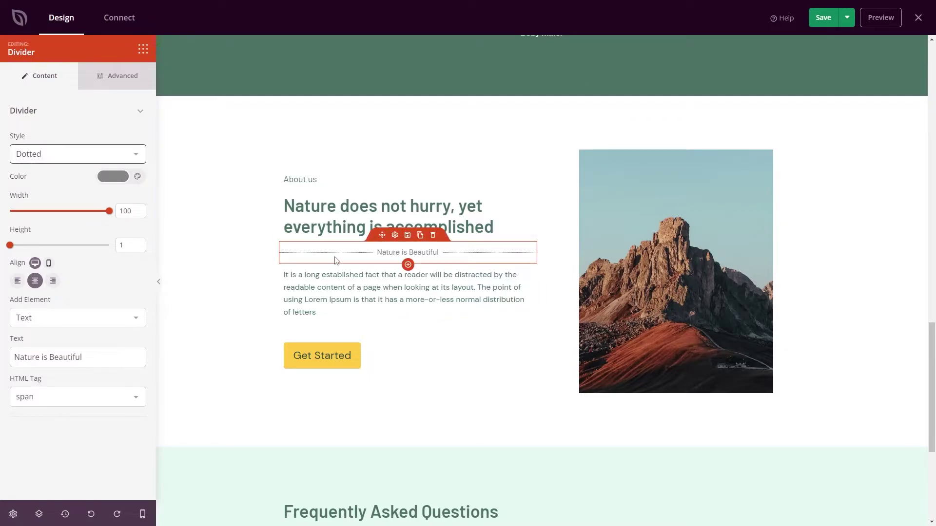
click(63, 154)
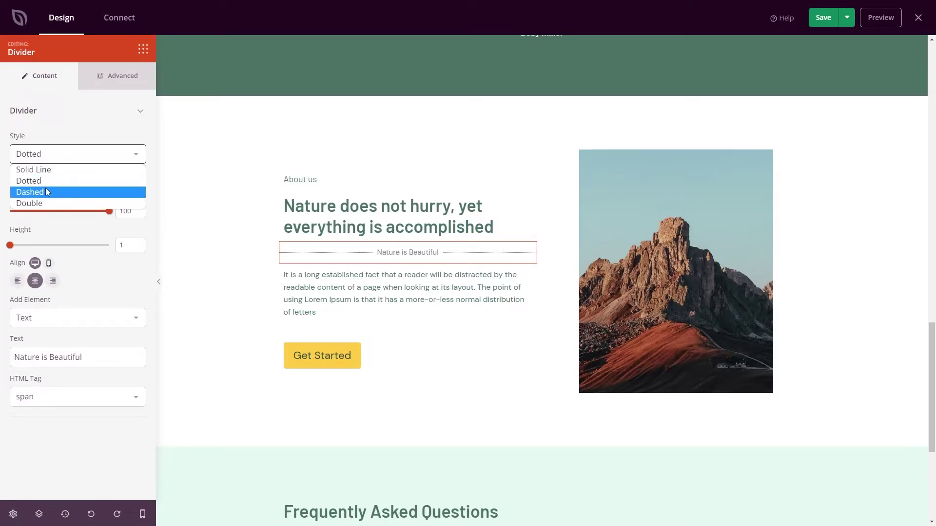
click(46, 192)
click(73, 154)
click(44, 203)
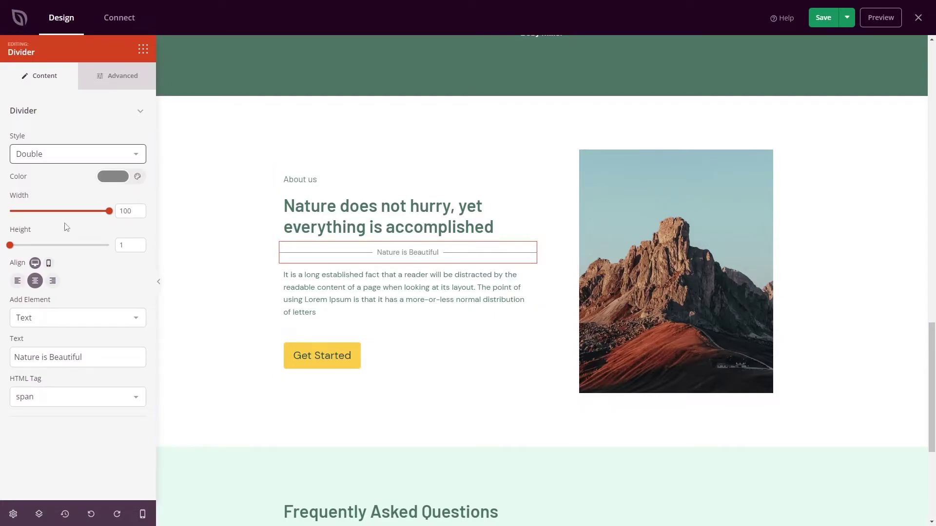
drag(10, 247, 43, 246)
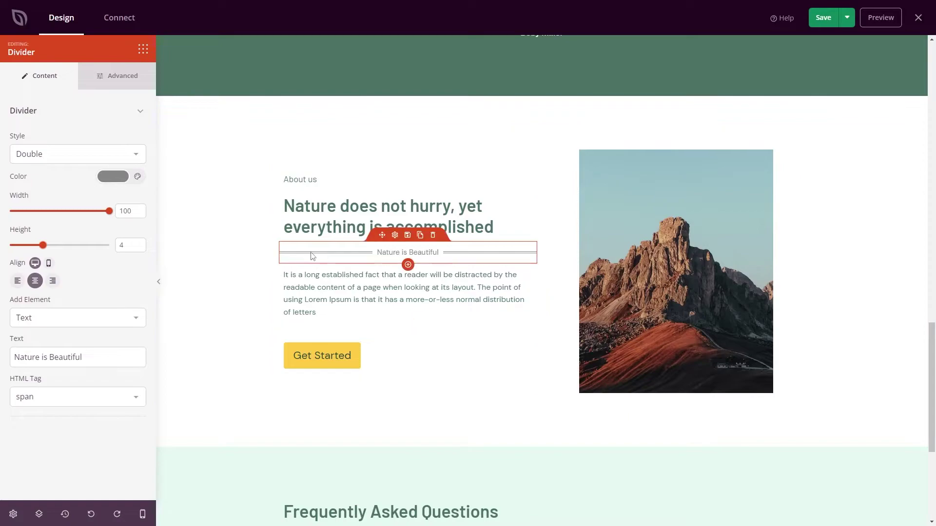
In Advanced settings, try a Hairline shadow, then set the divider shadow back to None
click(117, 85)
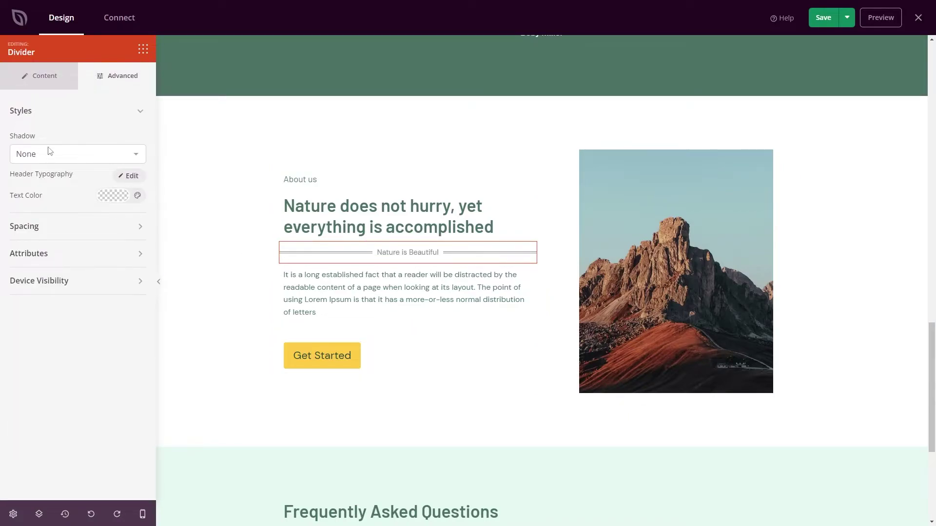
click(135, 155)
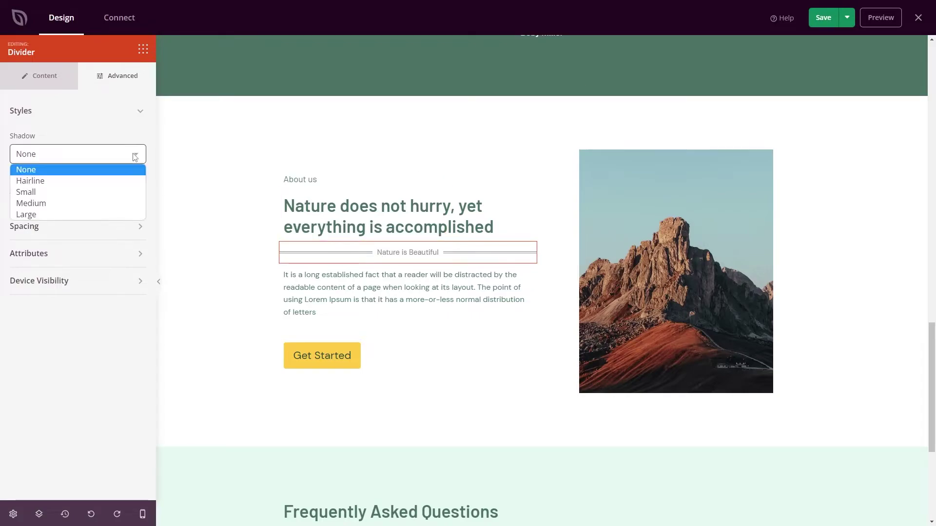
click(63, 182)
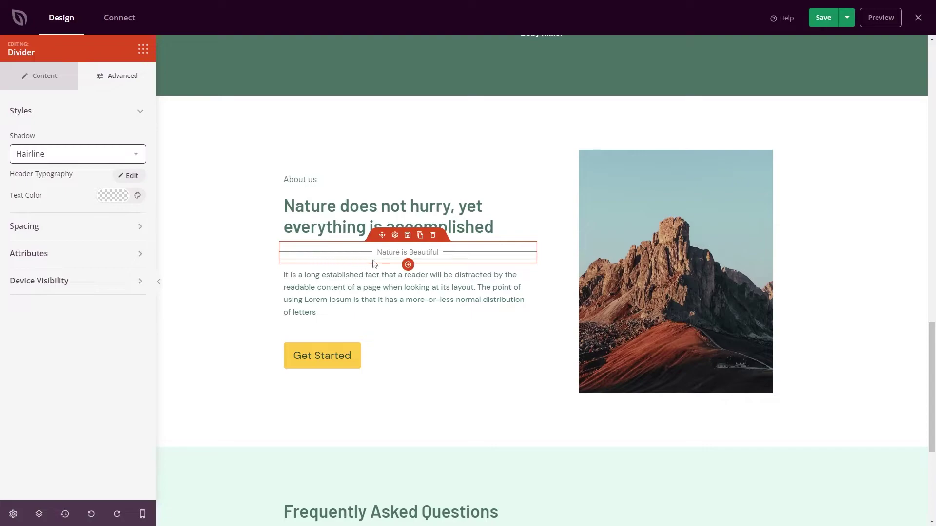
click(71, 156)
click(30, 167)
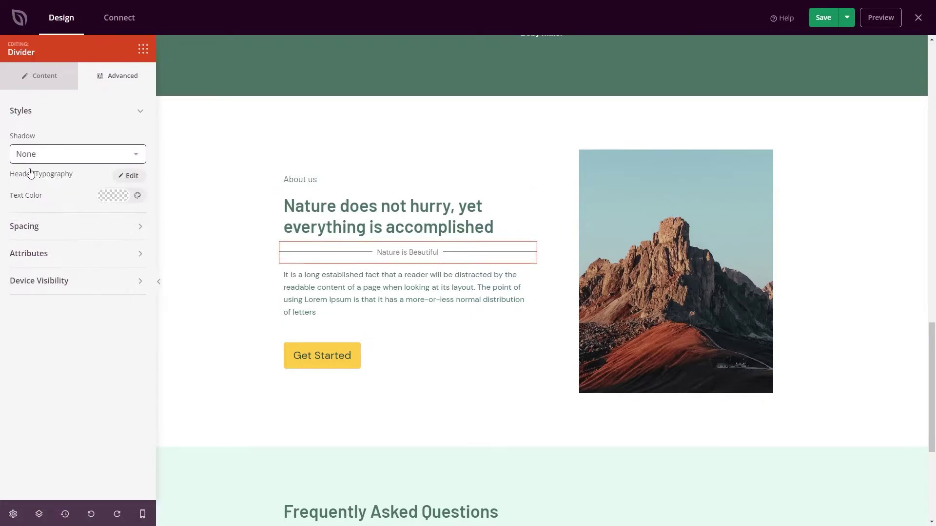
Give the label font size 15 and letter spacing 10, keeping the default font and normal case
click(132, 177)
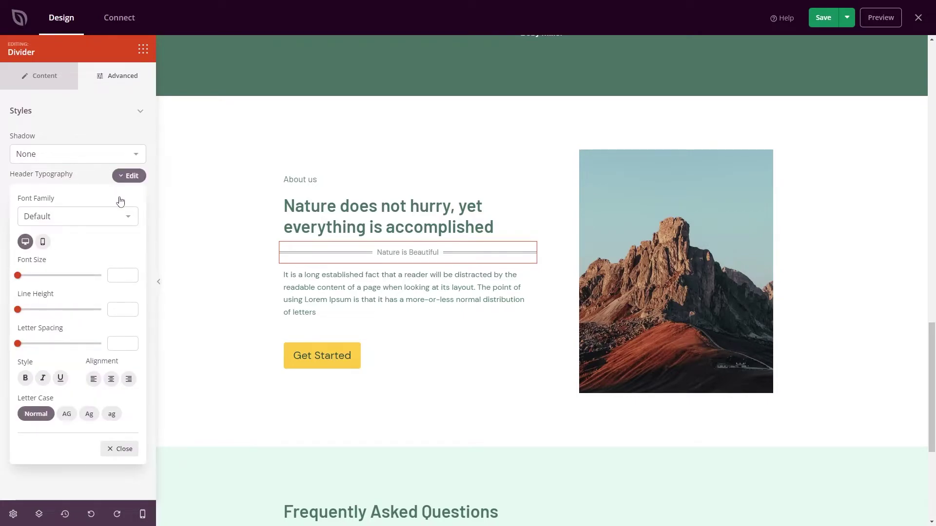
click(107, 220)
click(106, 220)
mouse_move(18, 278)
mouse_down()
mouse_move(77, 278)
mouse_move(20, 279)
mouse_move(21, 310)
mouse_move(70, 310)
mouse_move(18, 310)
mouse_up()
drag(19, 345, 34, 344)
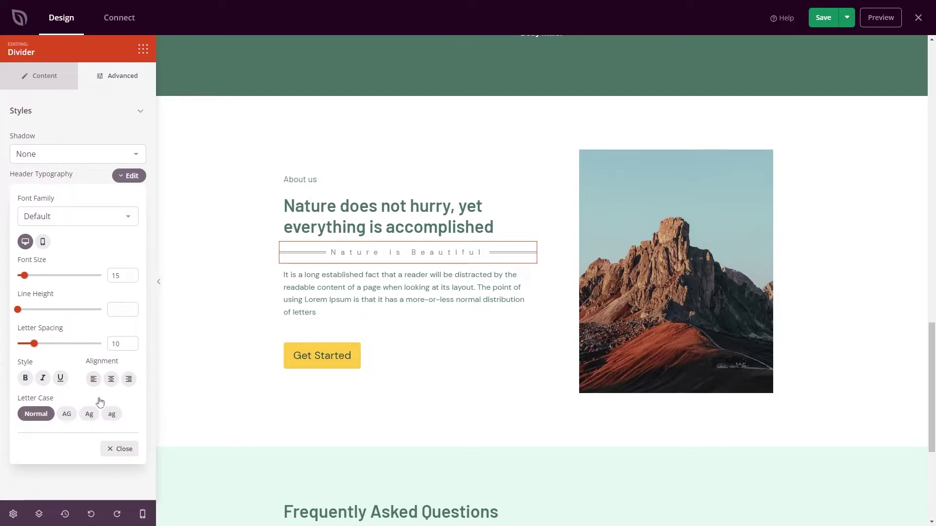
click(67, 415)
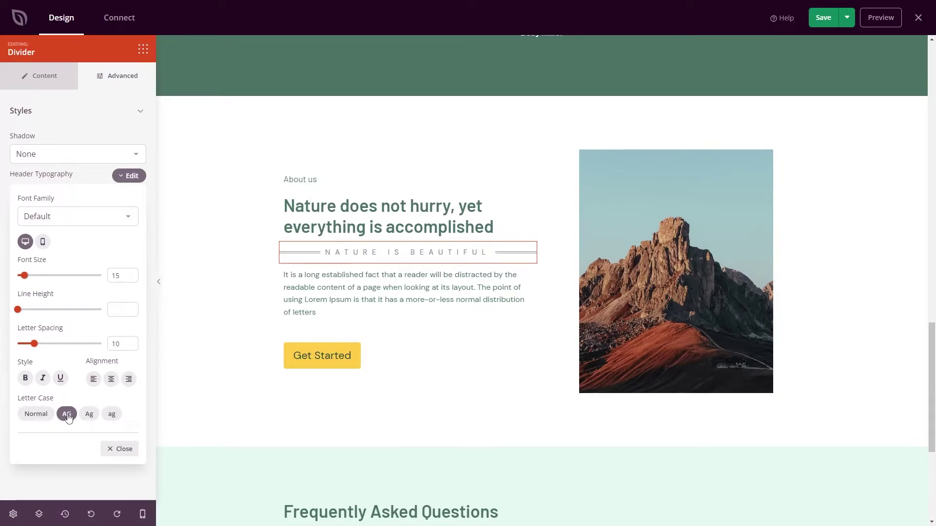
click(40, 416)
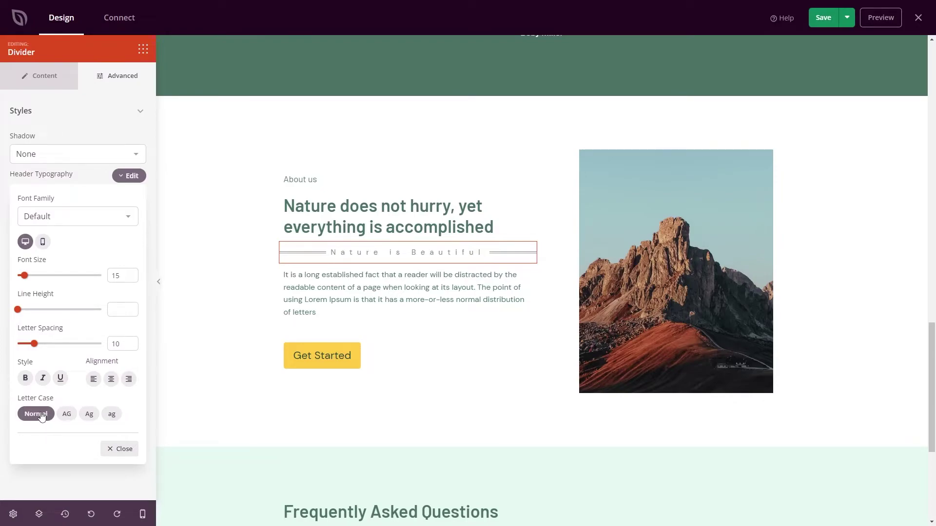
click(122, 450)
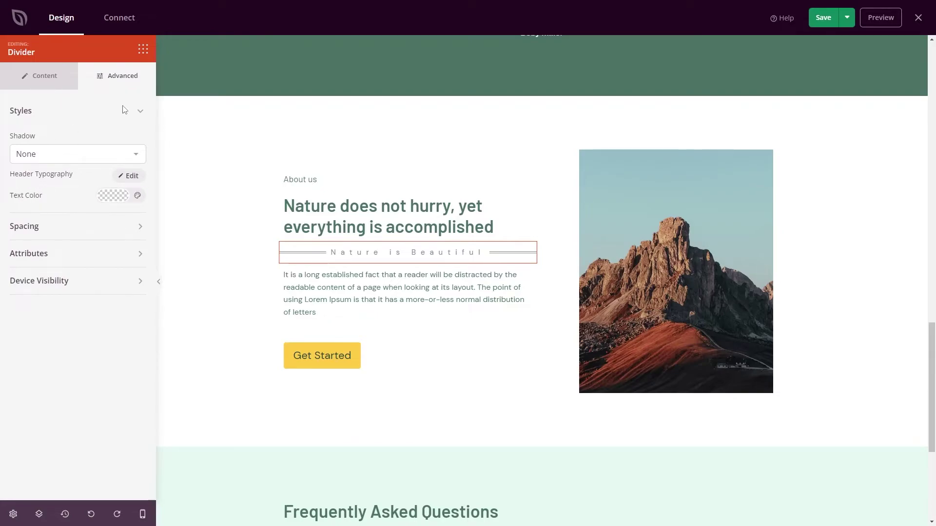
Review the divider's top and bottom padding values in its Spacing settings
click(140, 111)
click(99, 140)
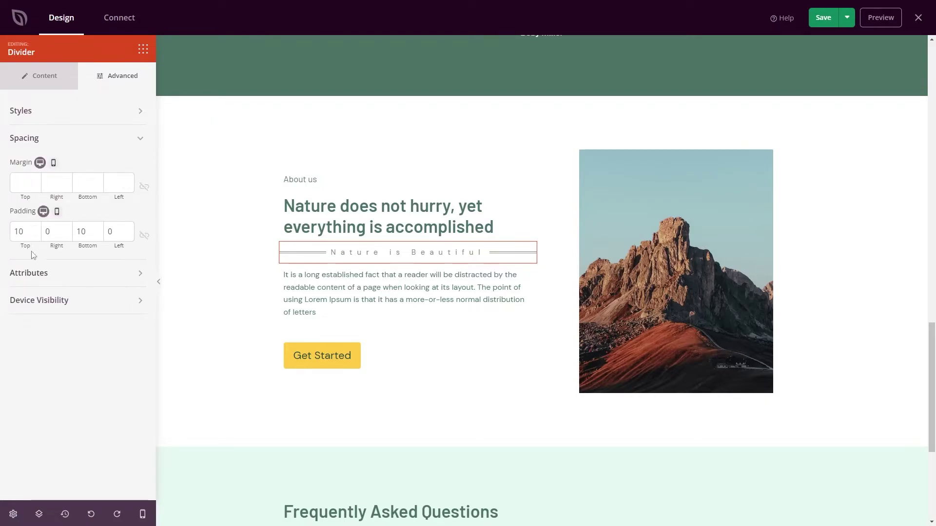
mouse_move(22, 231)
drag(17, 231, 11, 231)
text(2)
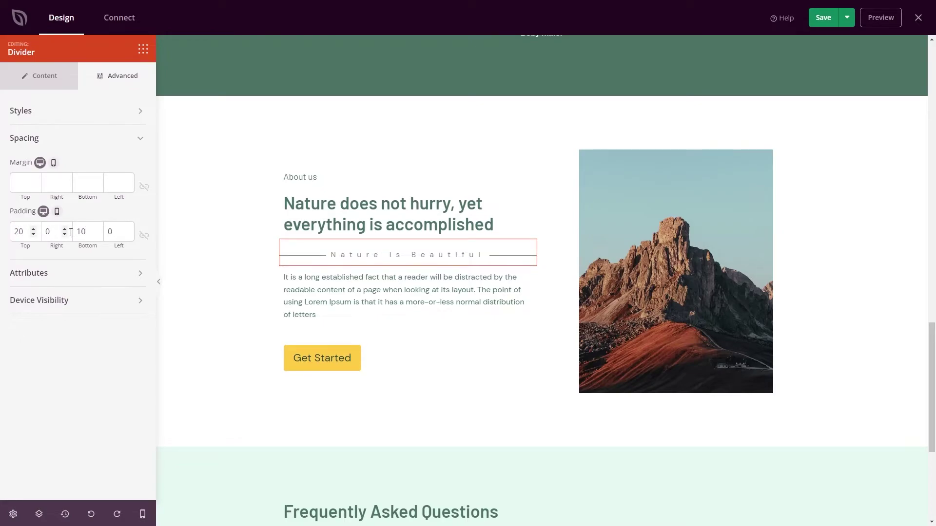
drag(82, 231, 76, 233)
text(2)
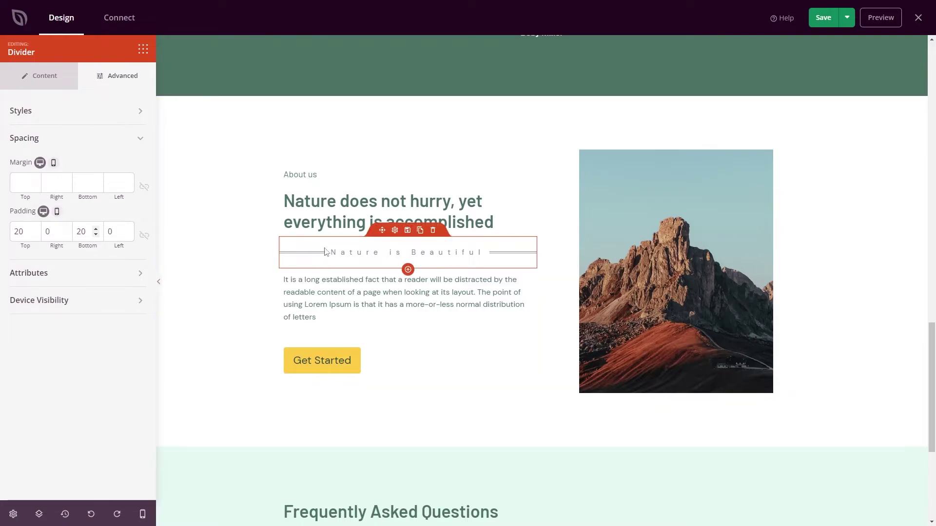
click(109, 141)
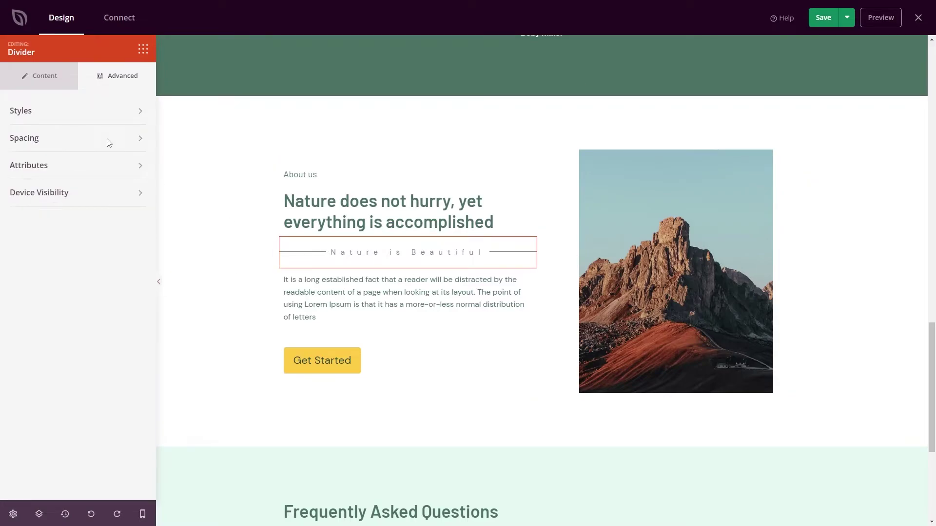
Delete the divider's custom CSS ID under Attributes
click(35, 165)
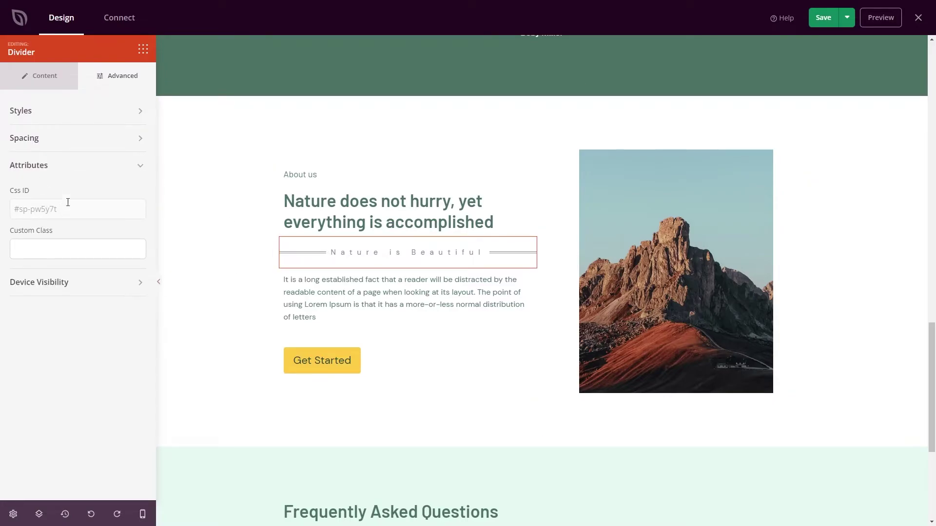
drag(82, 210, 16, 207)
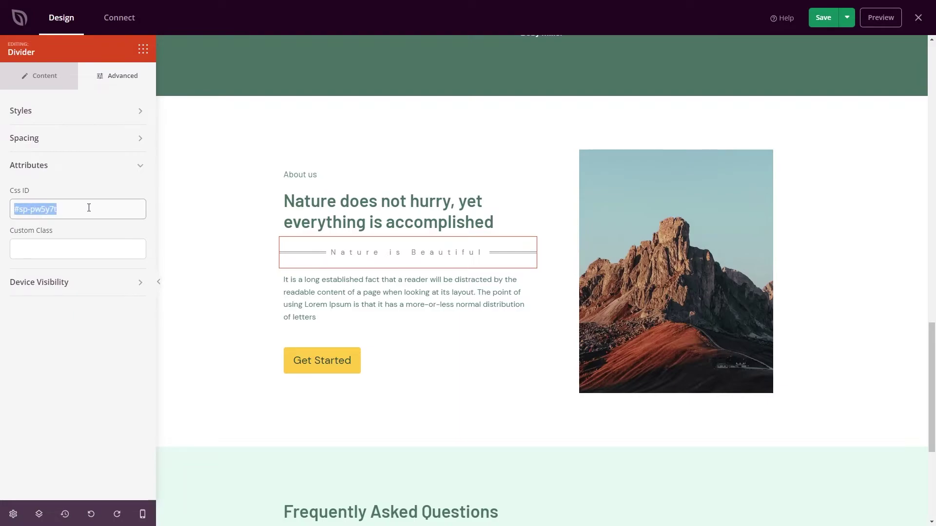
key(BackSpace)
click(139, 167)
click(140, 195)
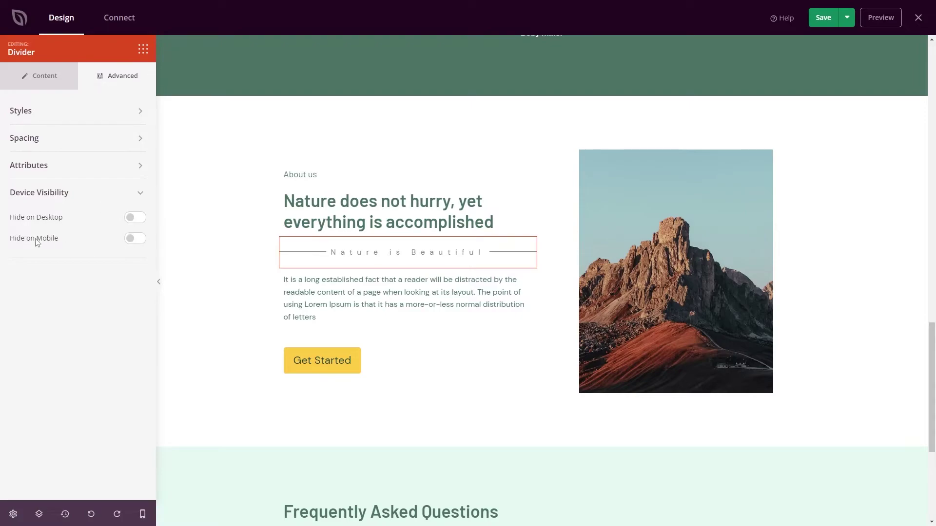
click(138, 242)
click(142, 515)
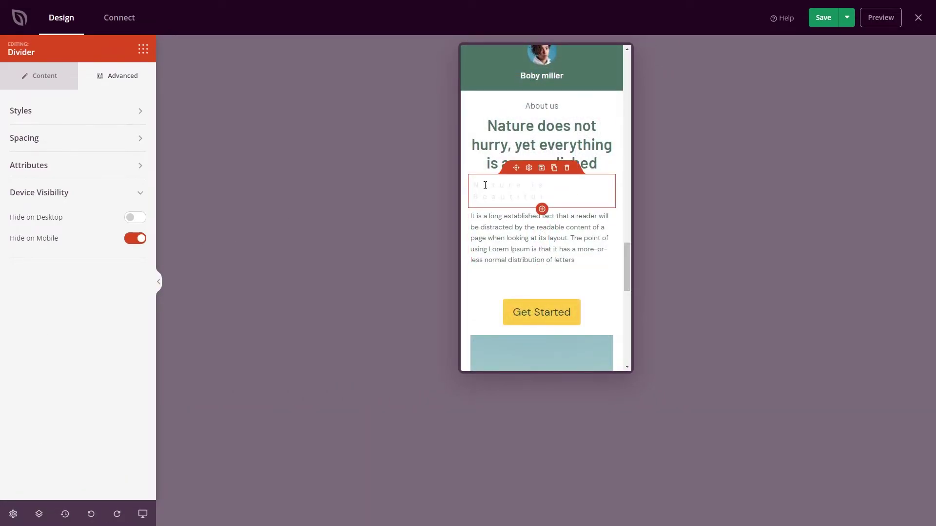
click(137, 240)
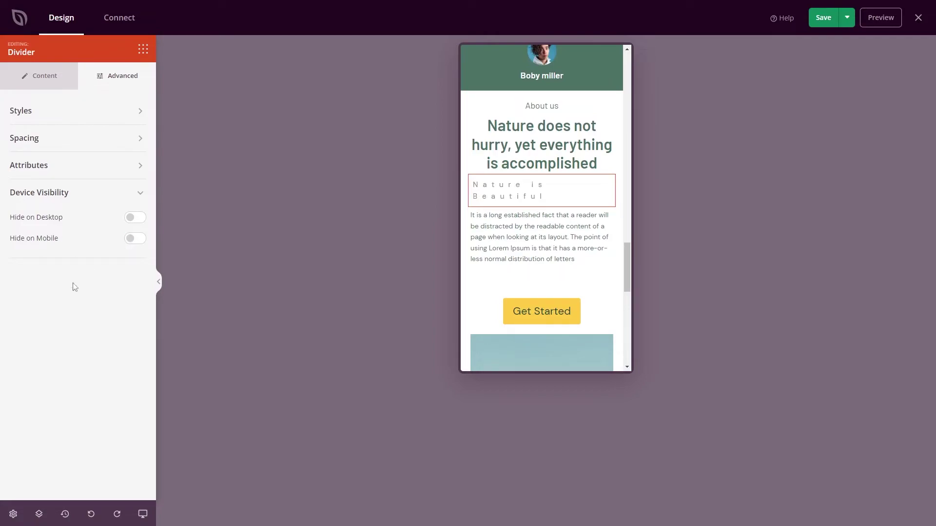
click(144, 515)
scroll(429, 307, up, 2)
scroll(539, 330, up, 3)
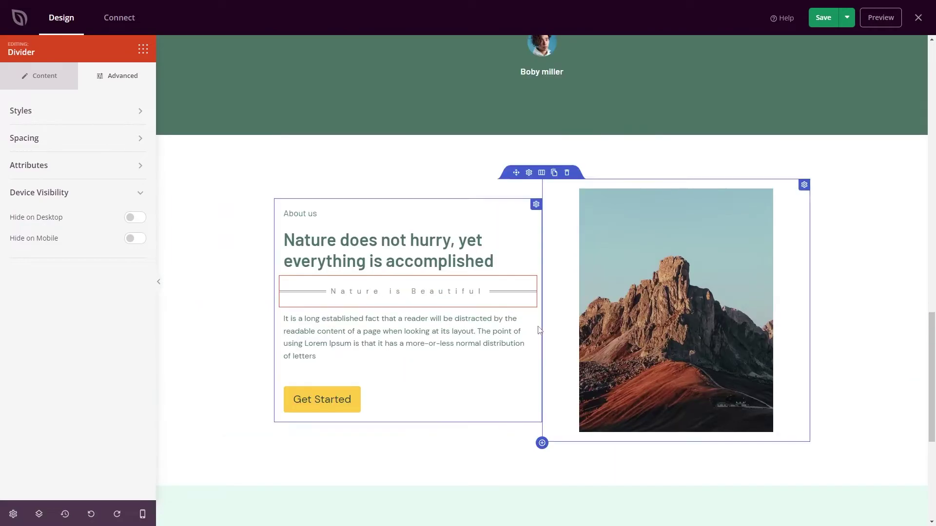
Save the homepage changes with the green Save button
click(824, 22)
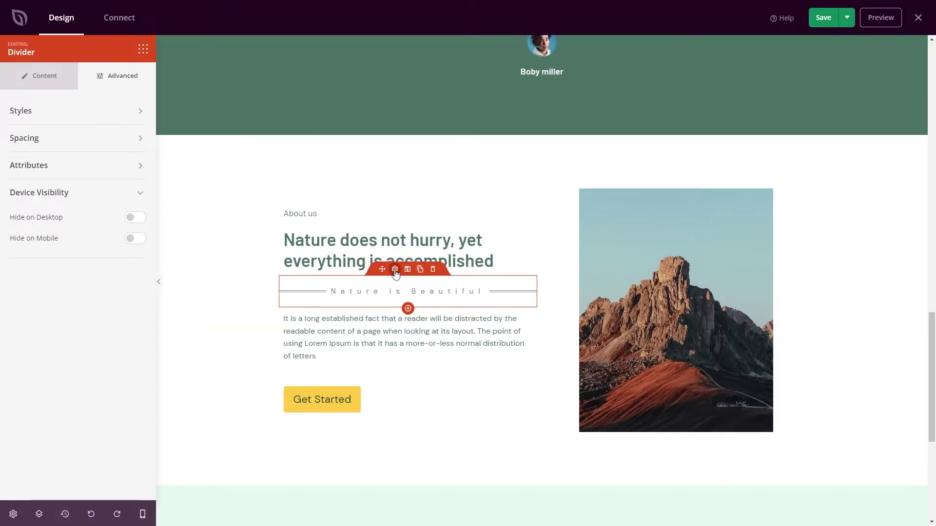
Change the divider's middle element from Text to Icon and clear the default checkmark
click(45, 78)
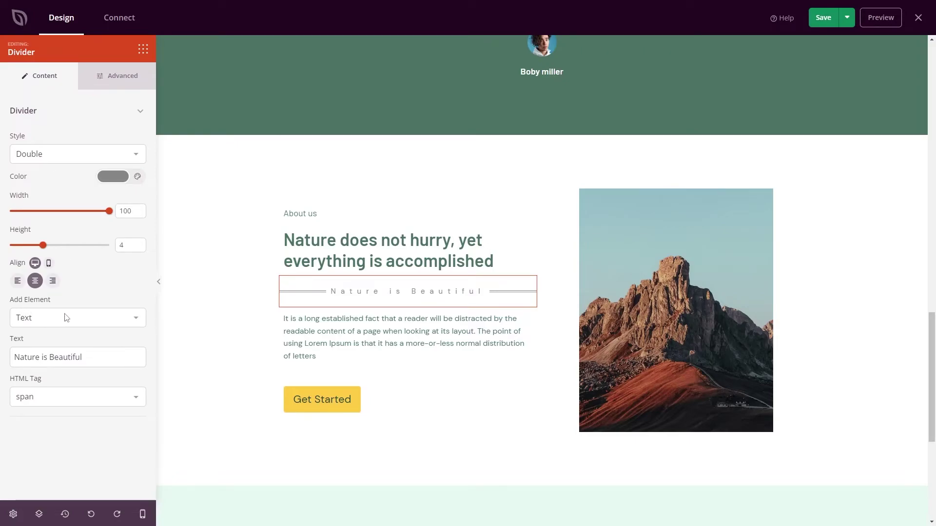
click(77, 319)
click(57, 355)
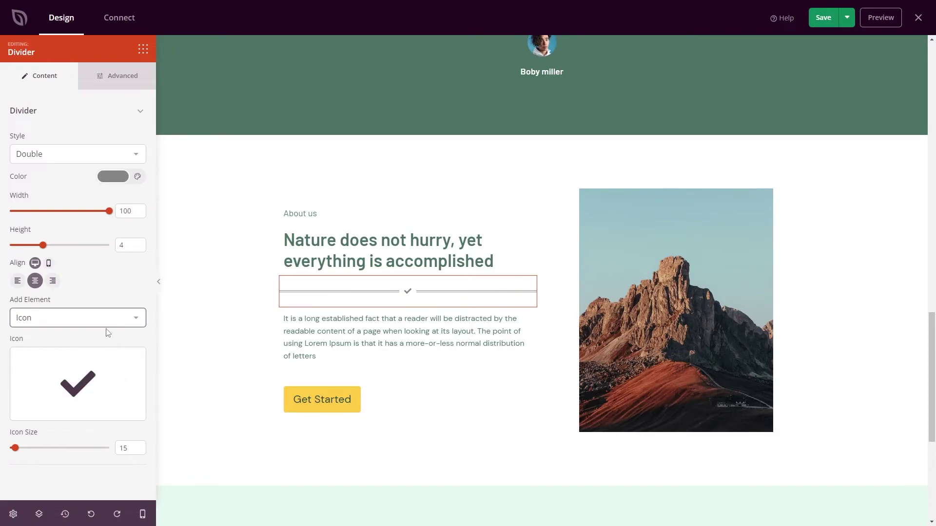
click(90, 384)
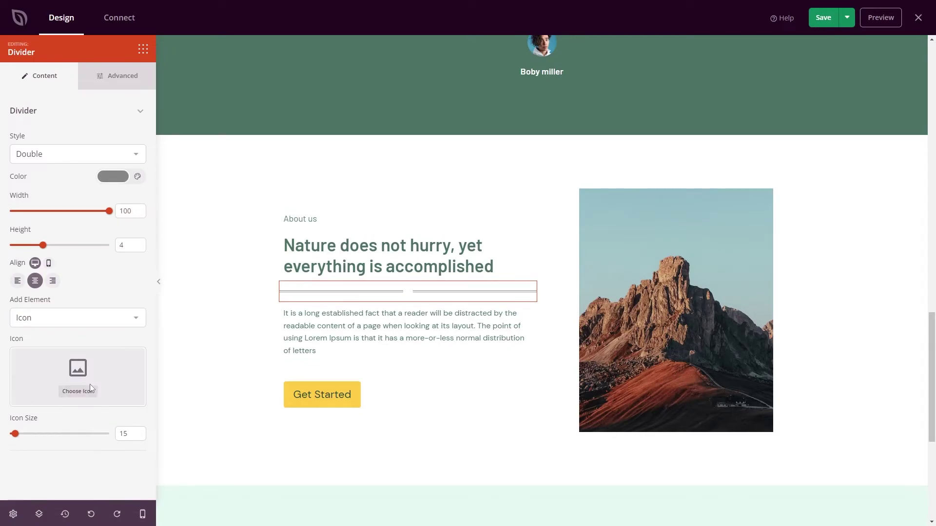
Search the Icon Library for 'tree' and place the tree icon at the divider's centre
click(84, 395)
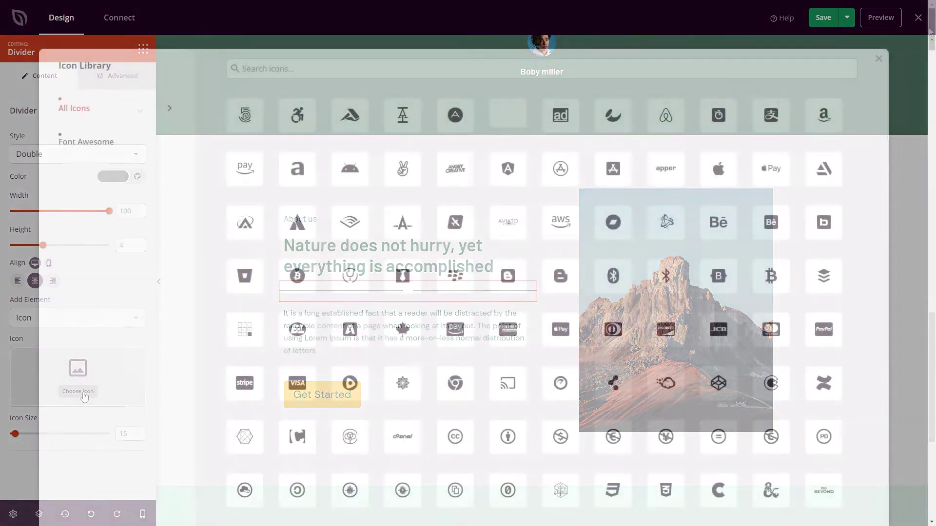
mouse_move(932, 29)
mouse_down()
mouse_move(932, 244)
mouse_move(932, 188)
mouse_move(598, 16)
mouse_up()
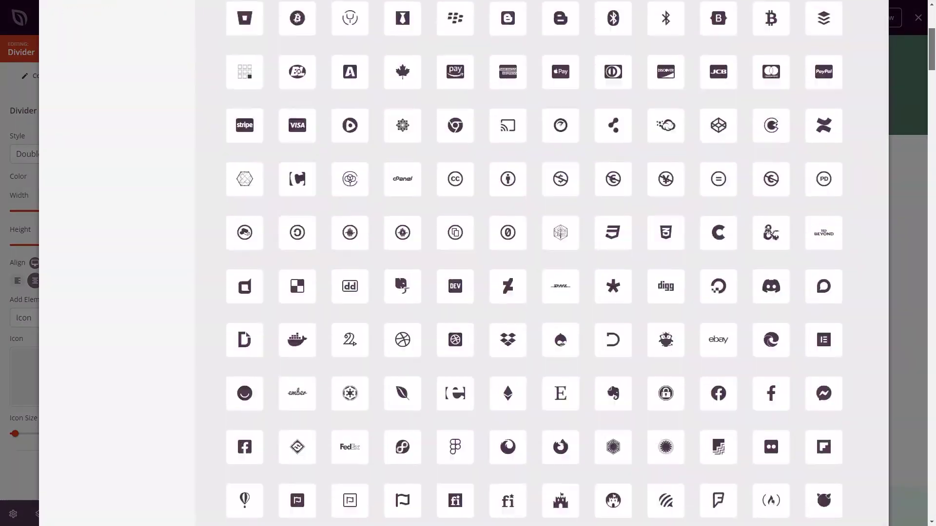
click(286, 64)
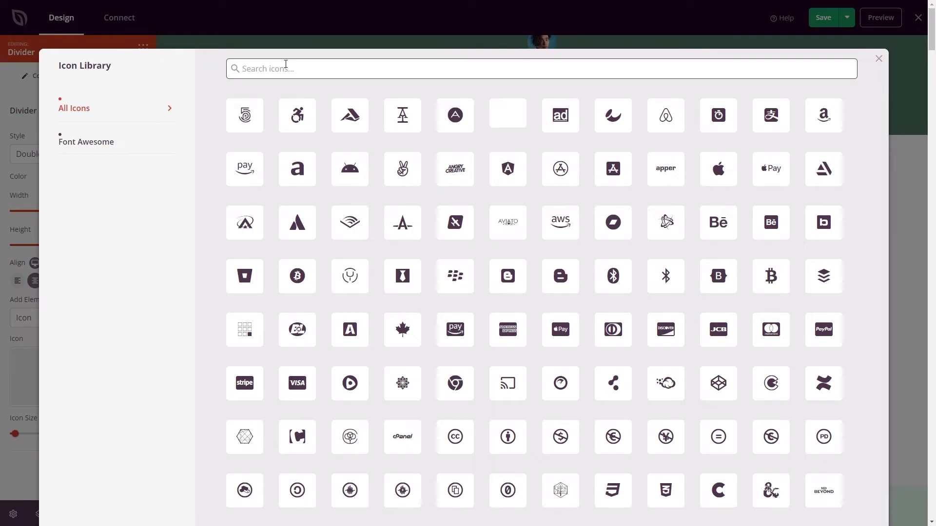
text(tree)
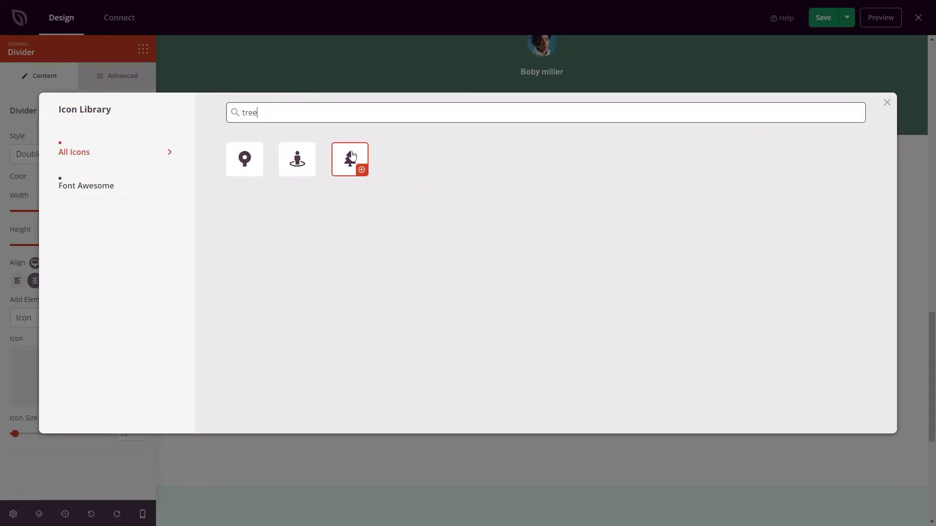
click(352, 156)
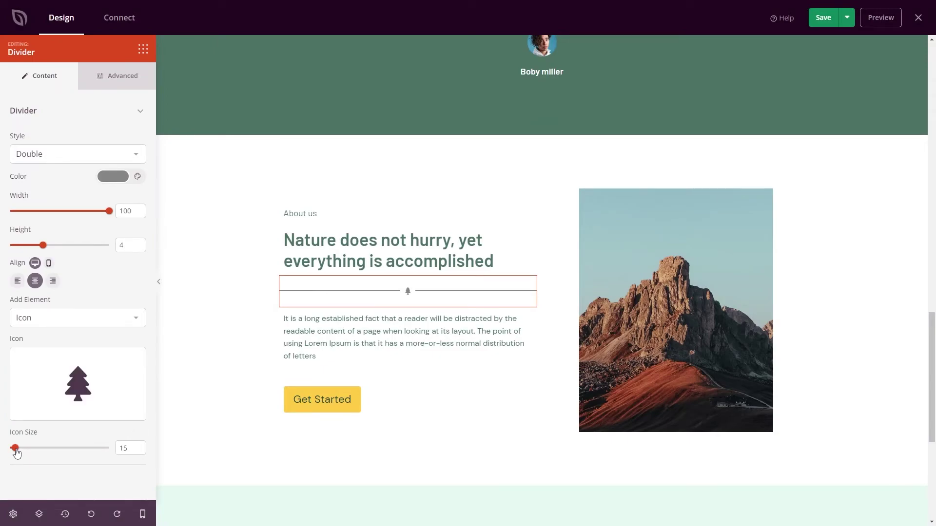
Set the tree icon size to 30, make the divider dark green, and expand Advanced > Styles
mouse_move(15, 449)
mouse_down()
mouse_move(120, 453)
mouse_move(28, 448)
mouse_up()
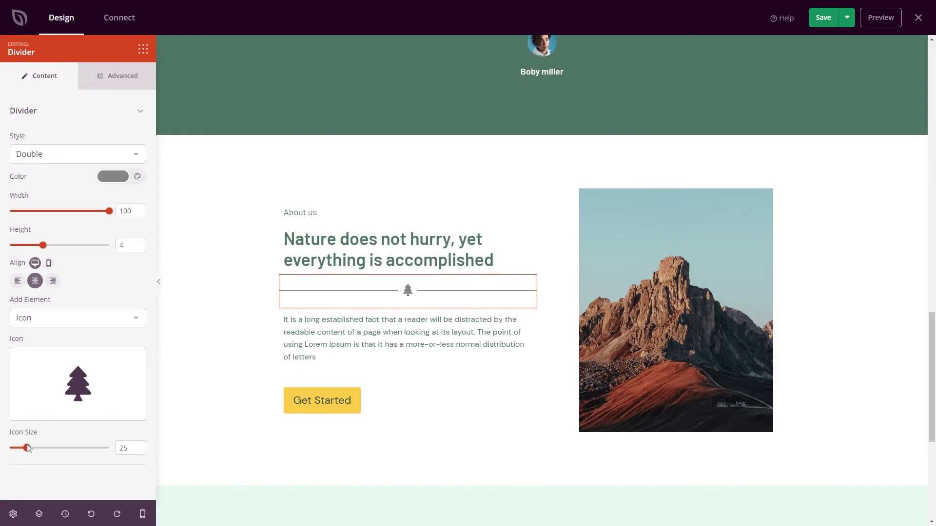
drag(27, 448, 33, 449)
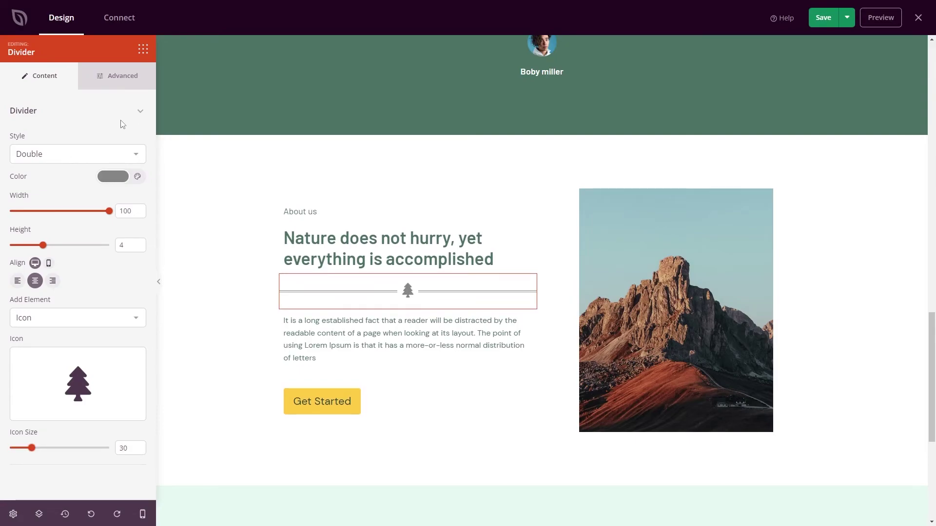
click(112, 177)
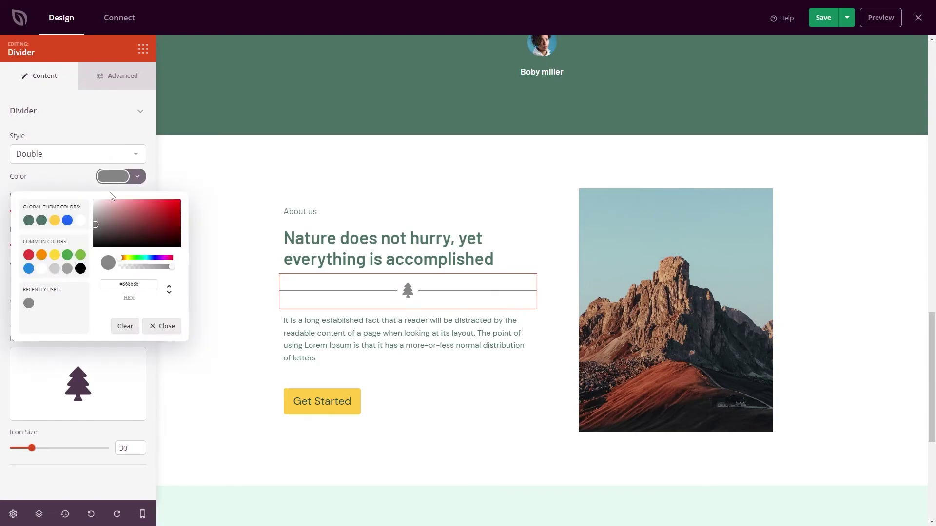
click(28, 220)
drag(130, 235, 168, 246)
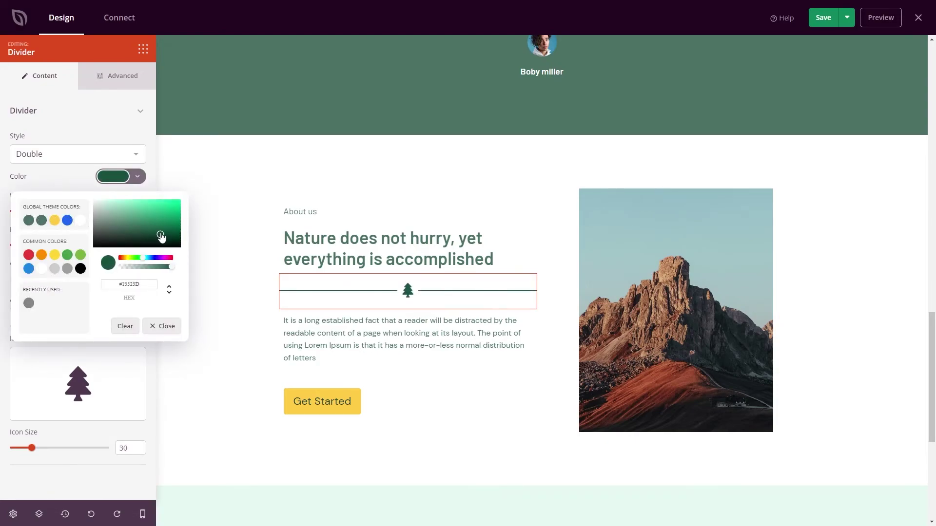
click(106, 109)
click(121, 79)
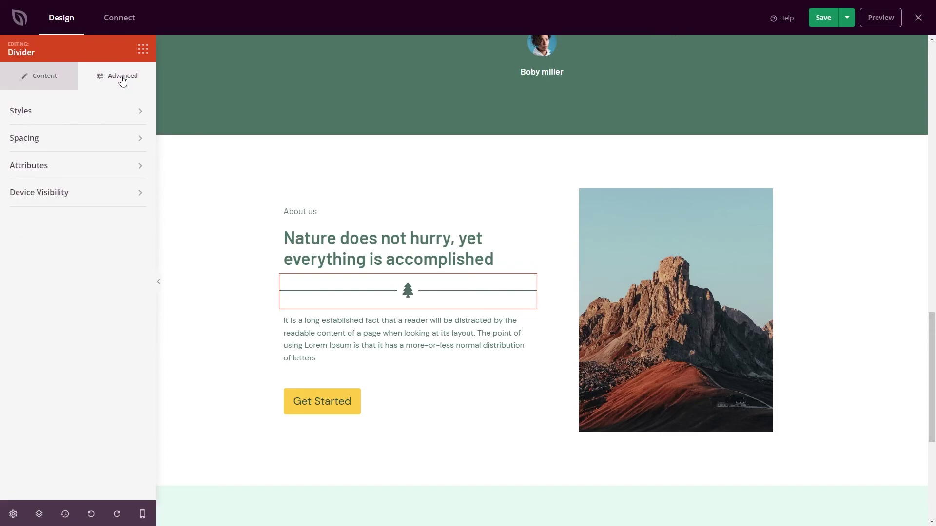
click(32, 111)
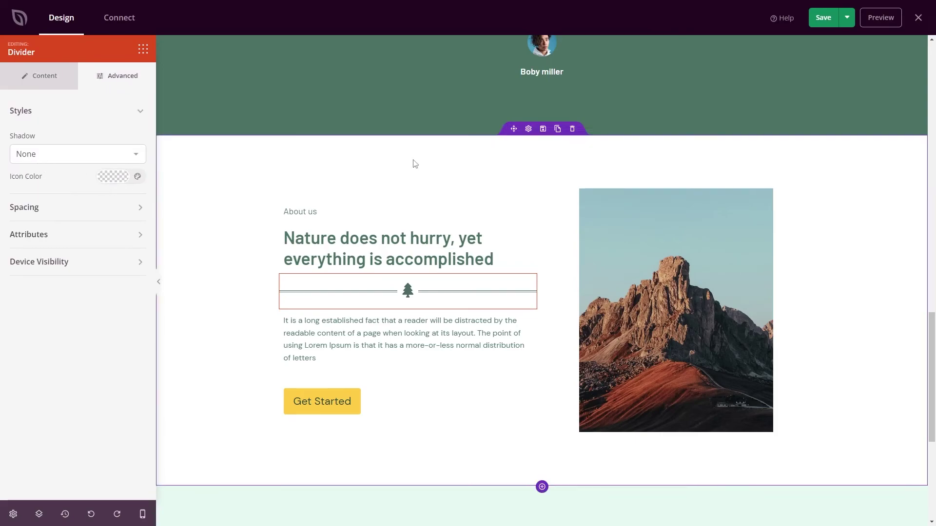
Save the Natural Forces homepage and open the live page
click(825, 21)
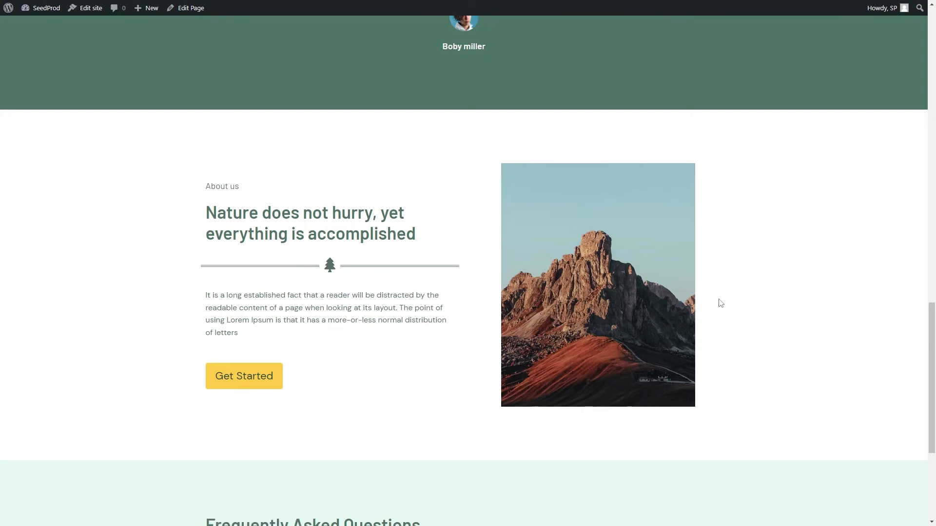
scroll(883, 342, up, 2)
scroll(875, 343, up, 1)
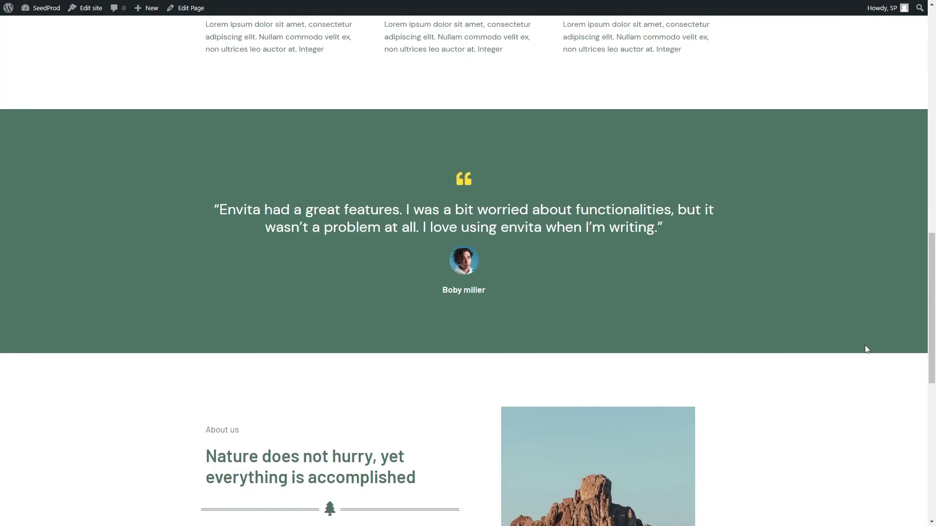
scroll(865, 346, up, 3)
scroll(854, 349, up, 2)
scroll(852, 355, up, 2)
scroll(850, 353, up, 3)
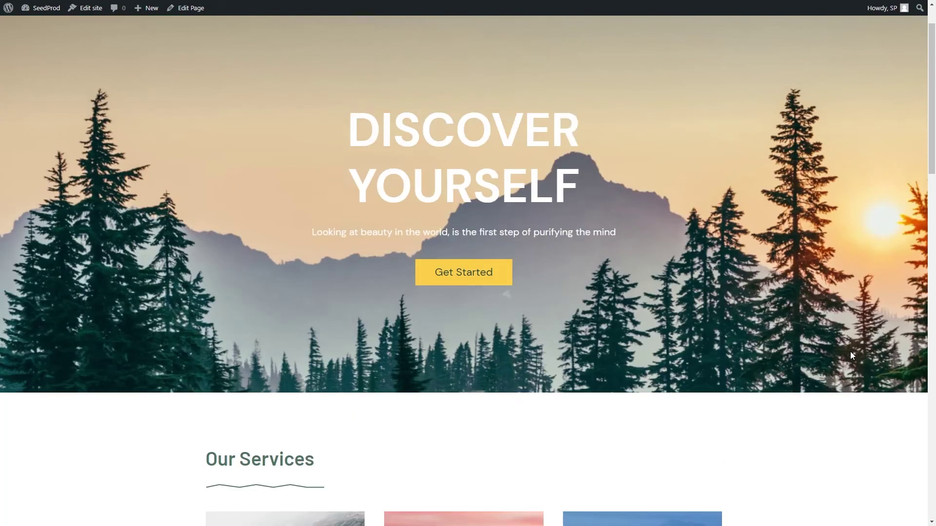
scroll(850, 353, up, 1)
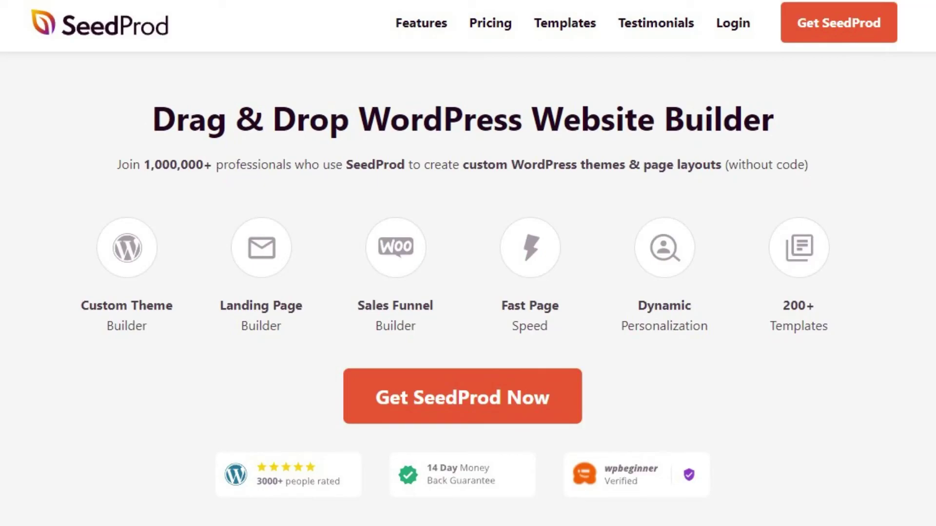